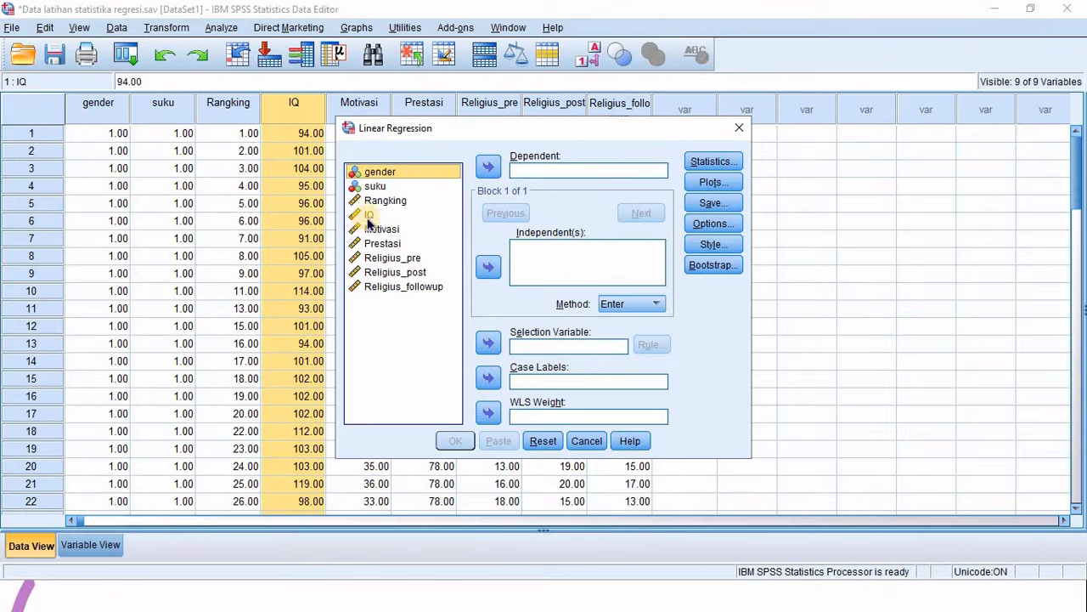
- Assign IQ and Motivasi as the independent variables and Prestasi as the dependent variable of the linear regression
click(372, 218)
ctrl+click(383, 230)
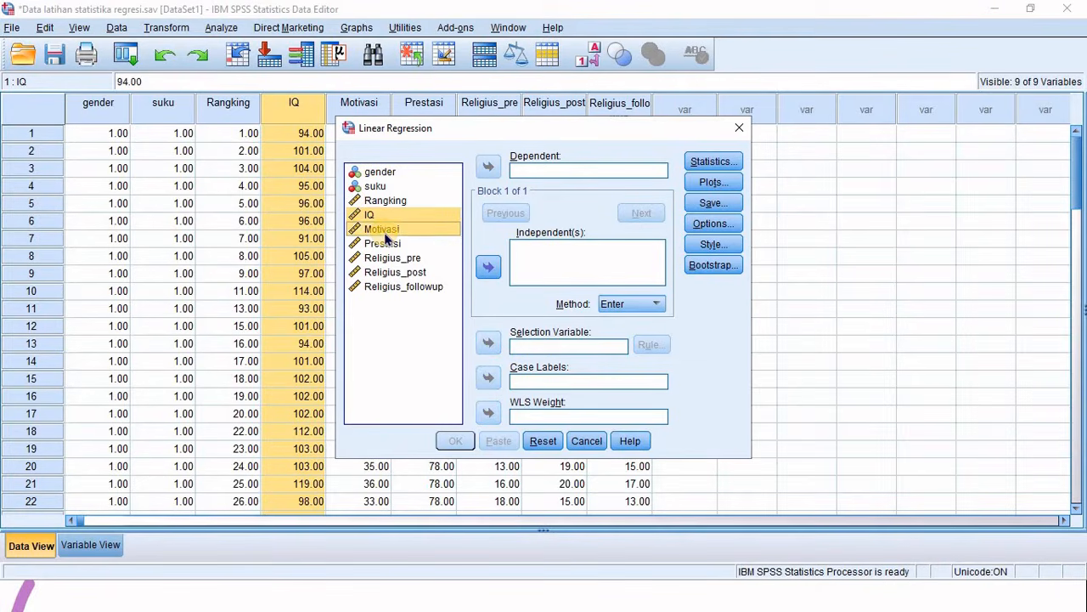
click(488, 266)
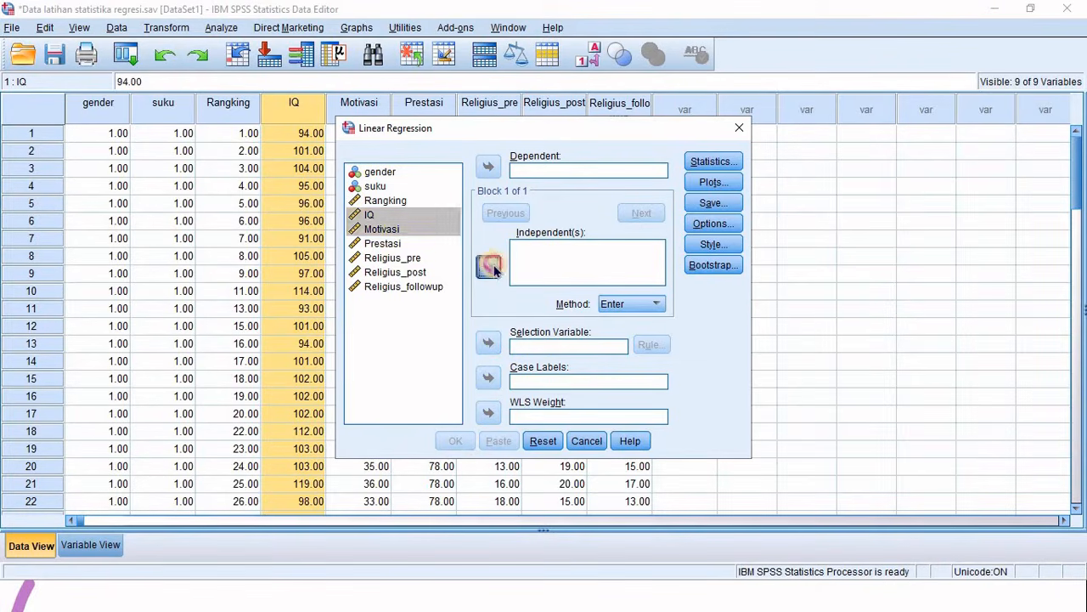
click(383, 244)
click(489, 166)
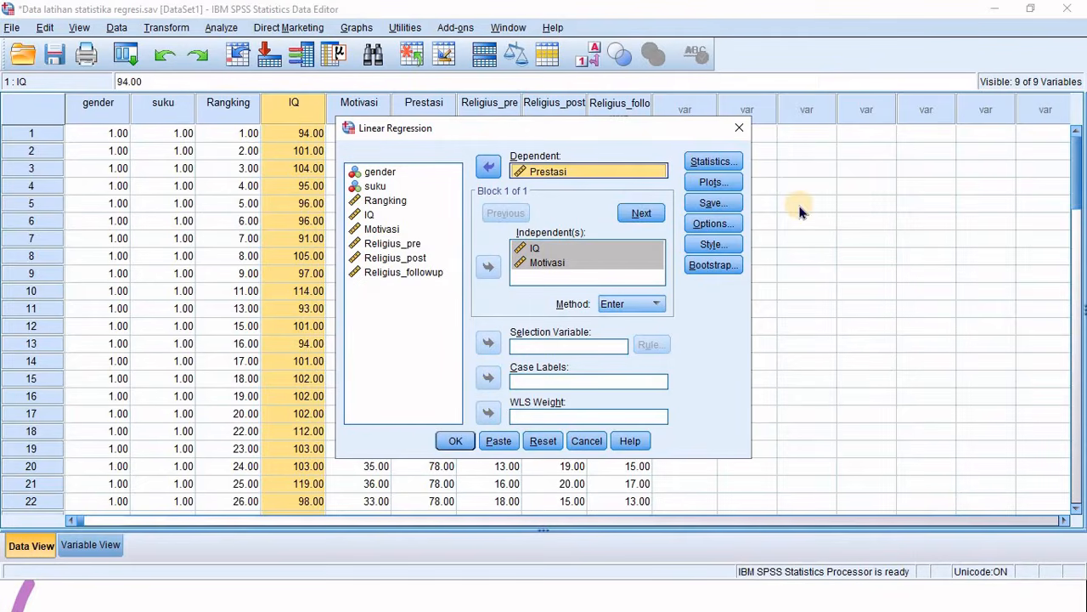
- Set the regression to save unstandardized residuals and run it
click(727, 212)
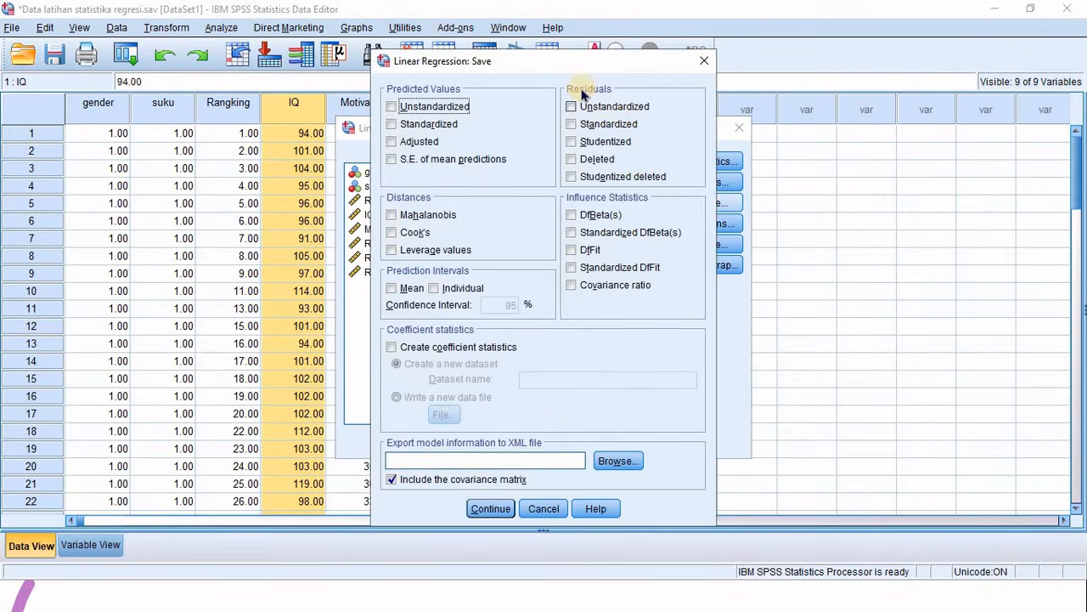
click(572, 107)
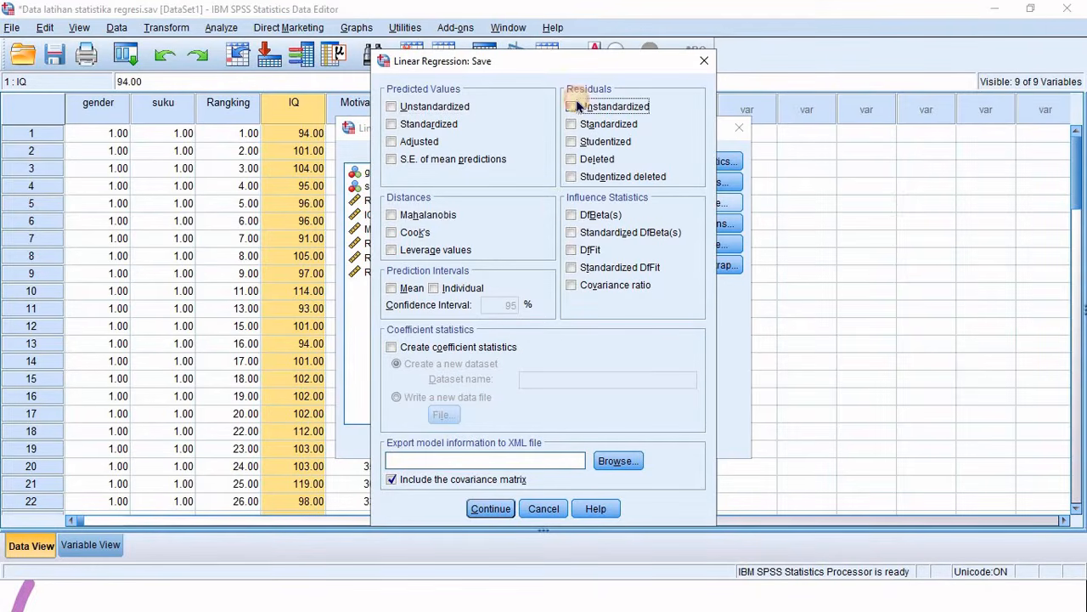
click(490, 508)
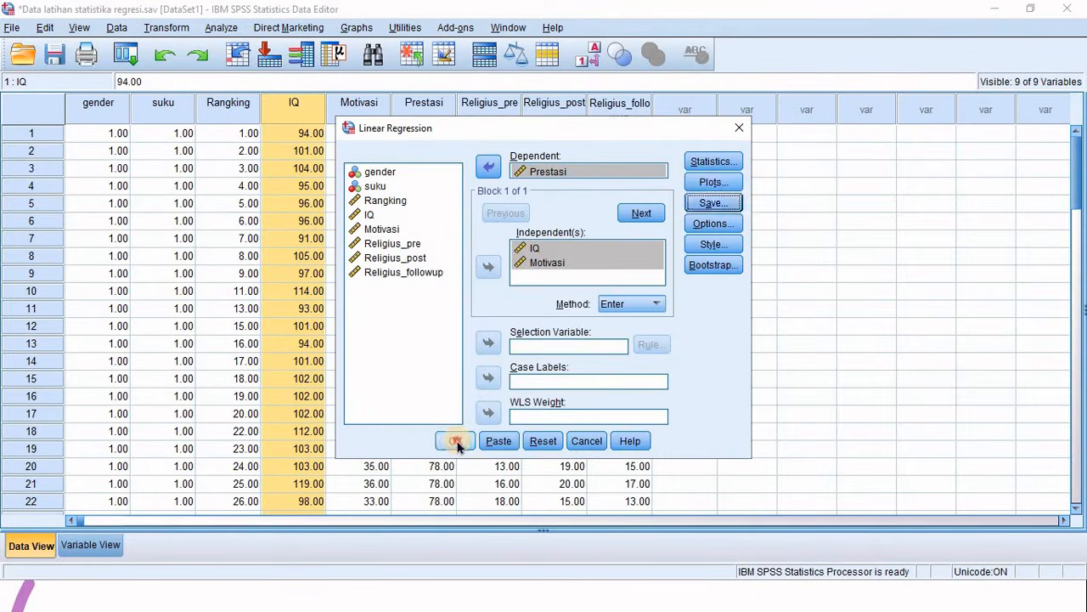
click(452, 439)
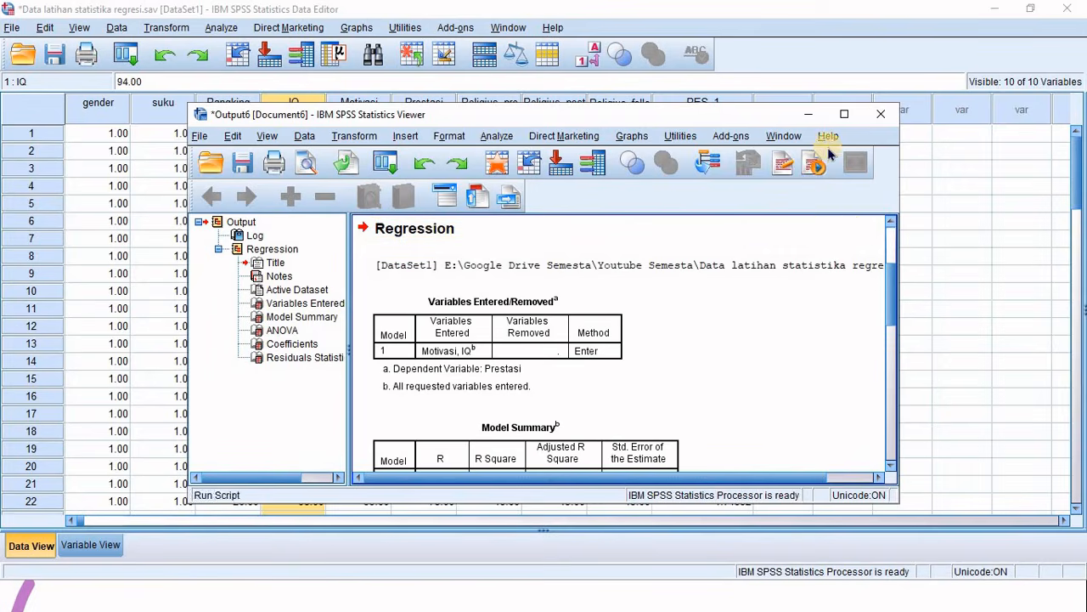
- Close the regression output without saving it and select the RES_1 residual column in the data
click(875, 118)
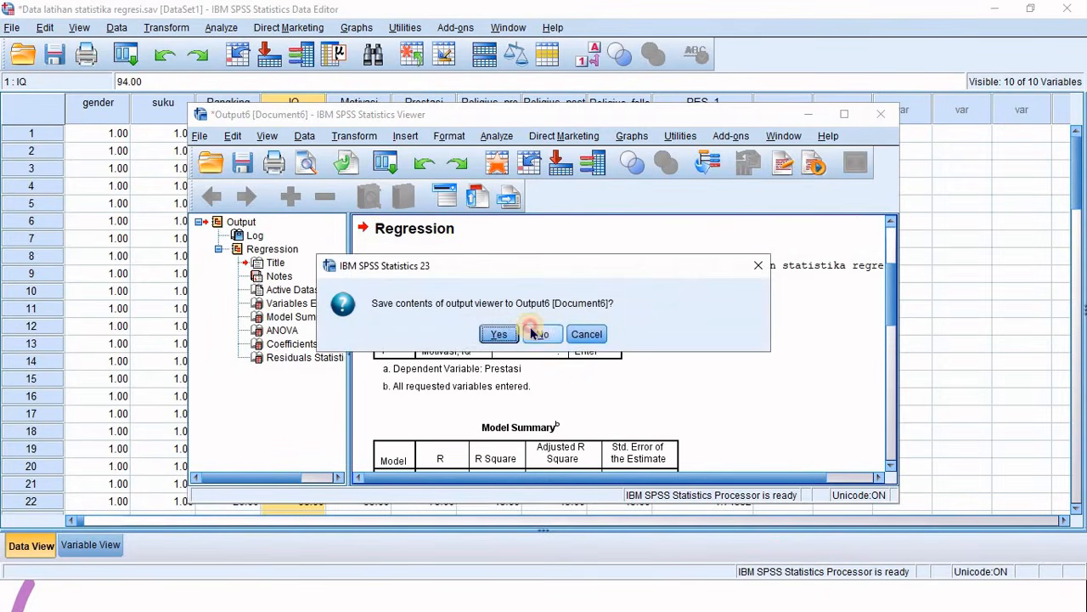
click(536, 332)
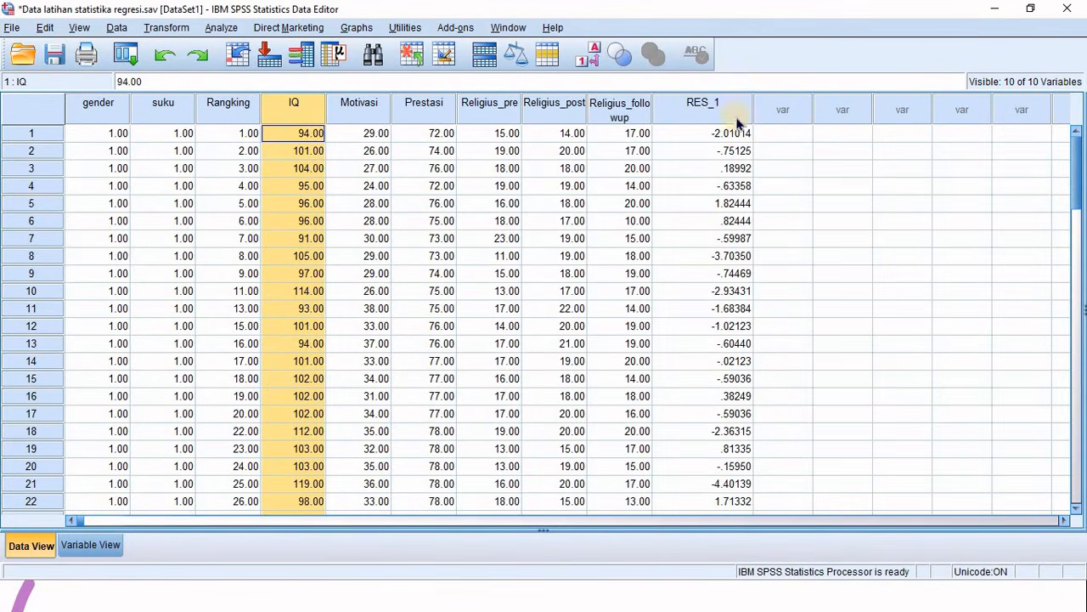
click(710, 104)
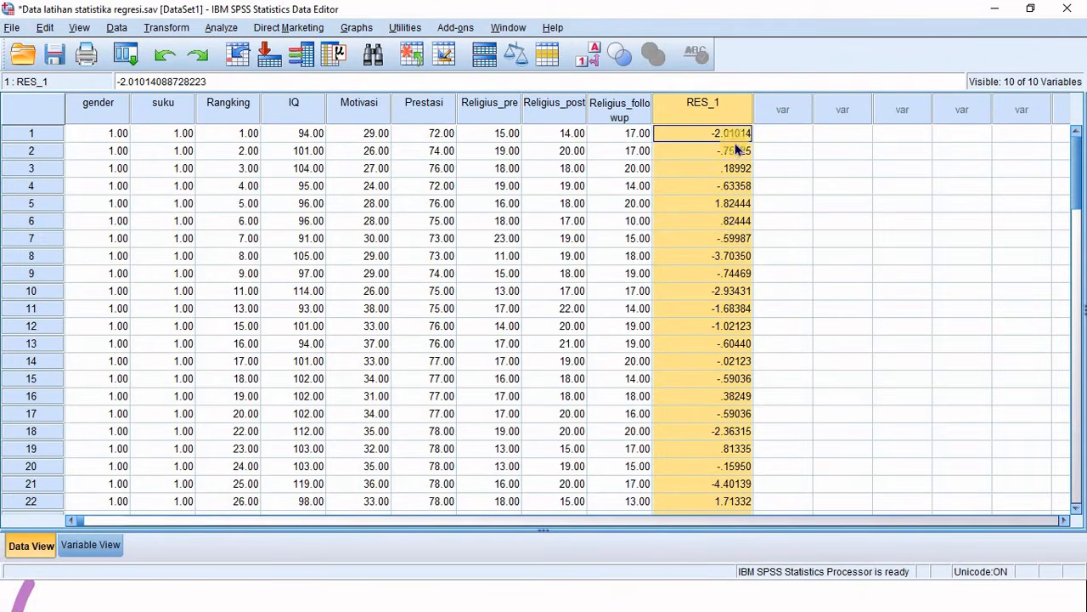
- Start an Explore analysis with the unstandardized residual as its dependent variable
click(223, 28)
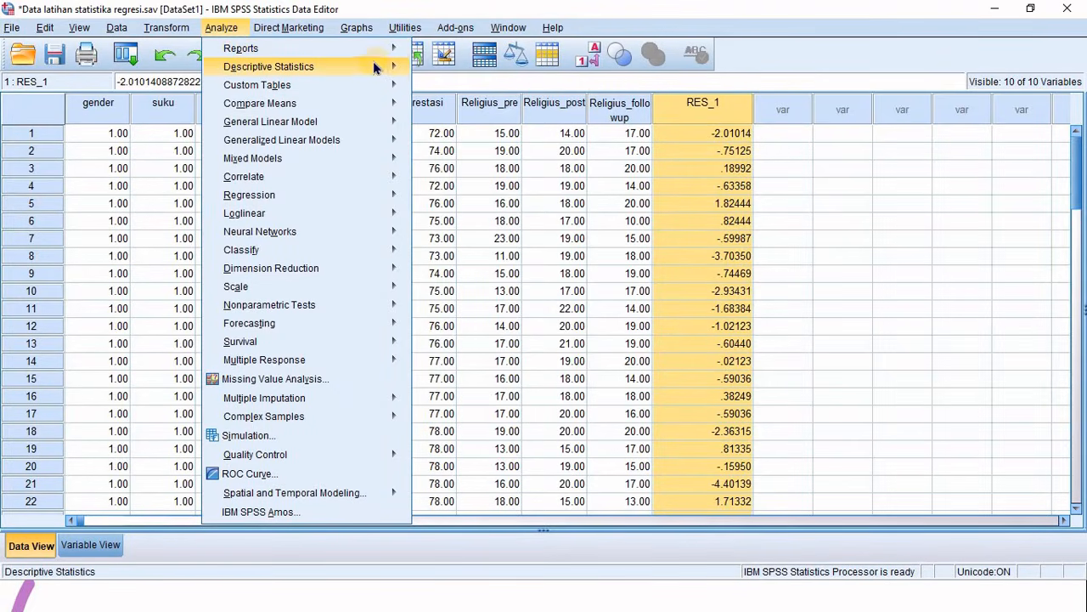
mouse_move(376, 67)
click(450, 105)
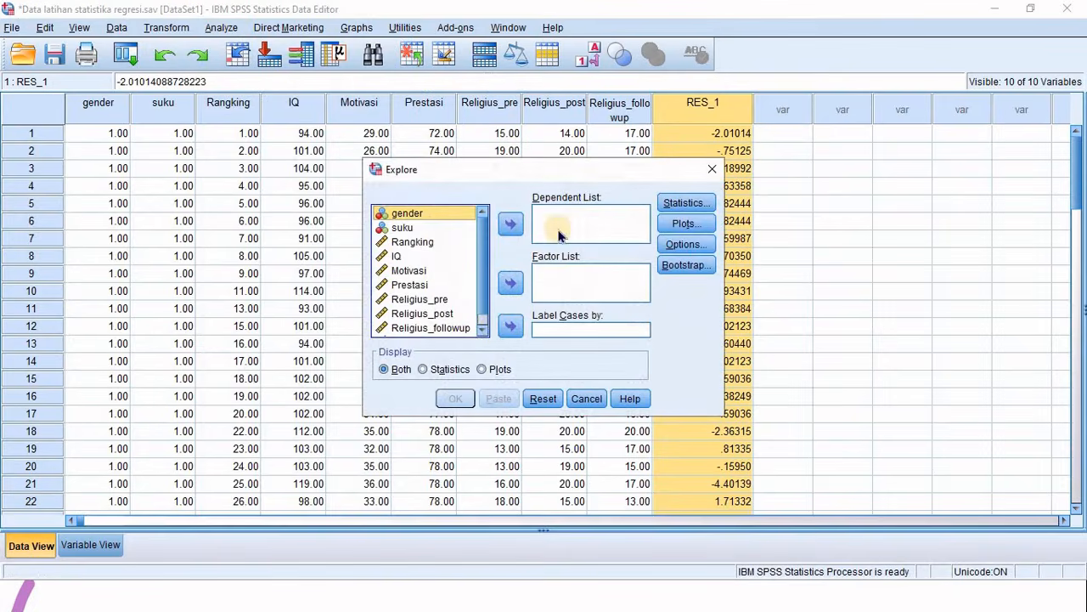
click(482, 329)
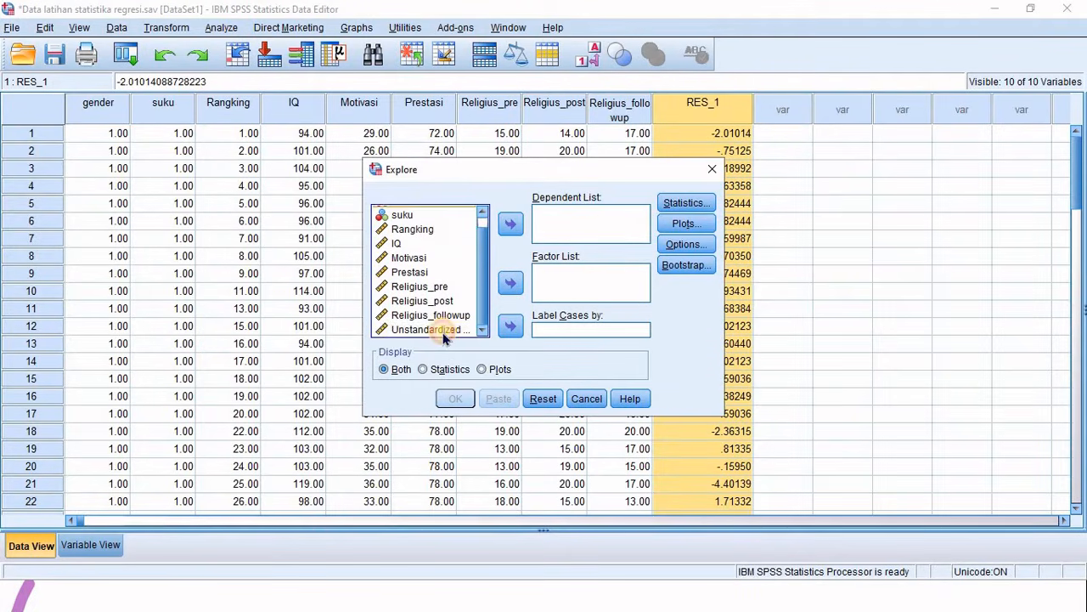
click(441, 331)
click(510, 225)
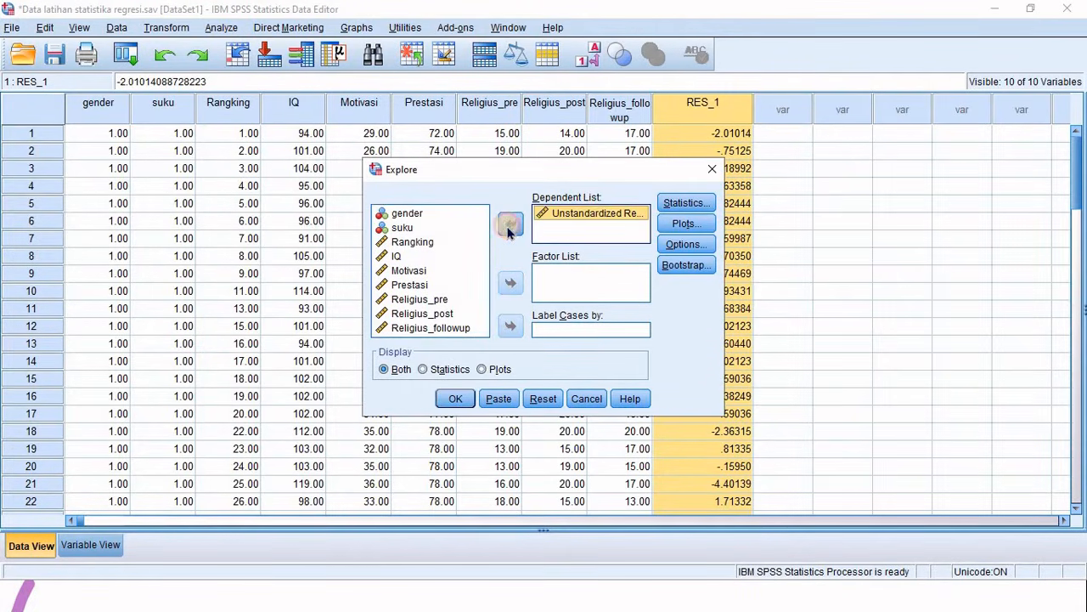
- Include a histogram and normality plots with tests in the Explore plots and run the analysis
click(671, 226)
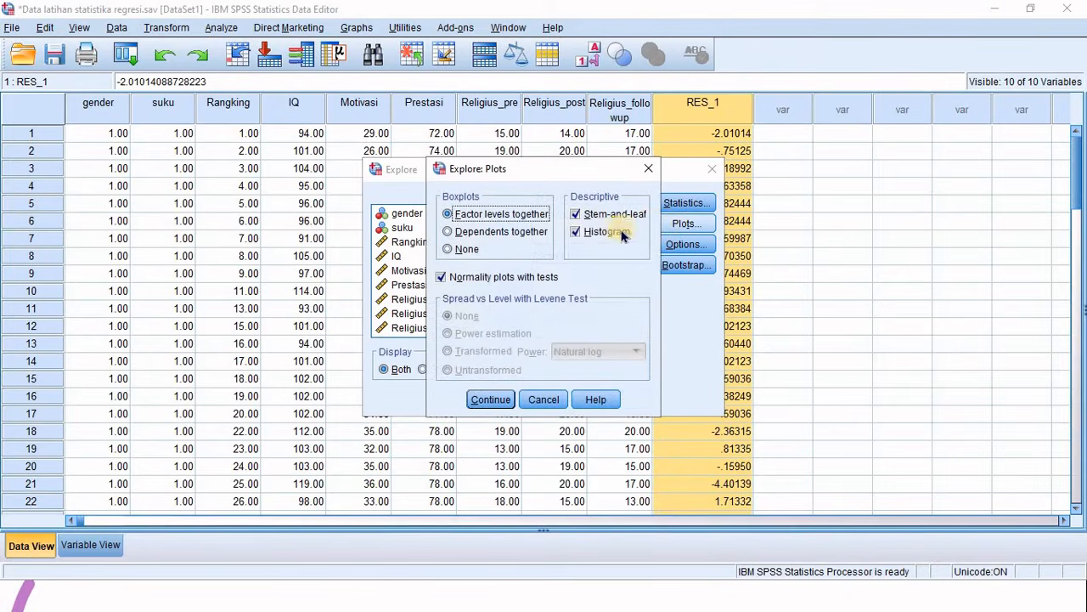
click(583, 236)
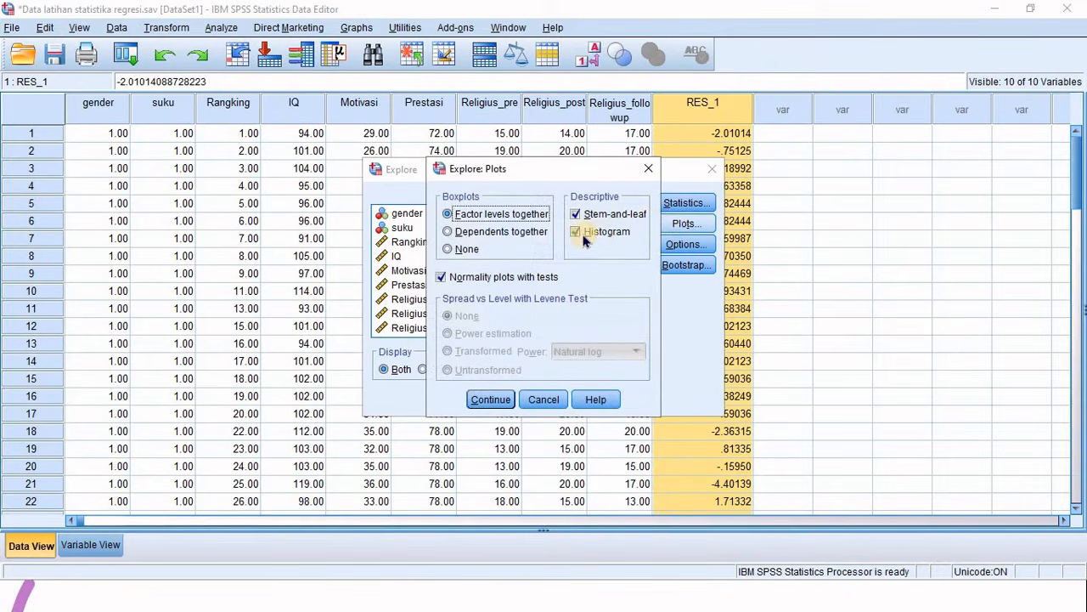
click(440, 279)
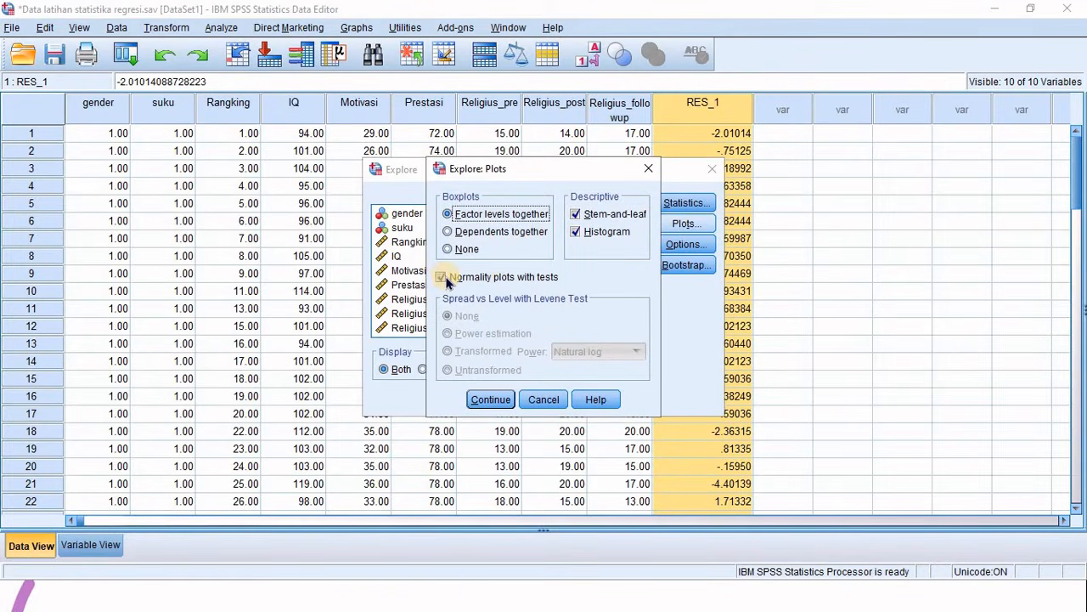
click(490, 399)
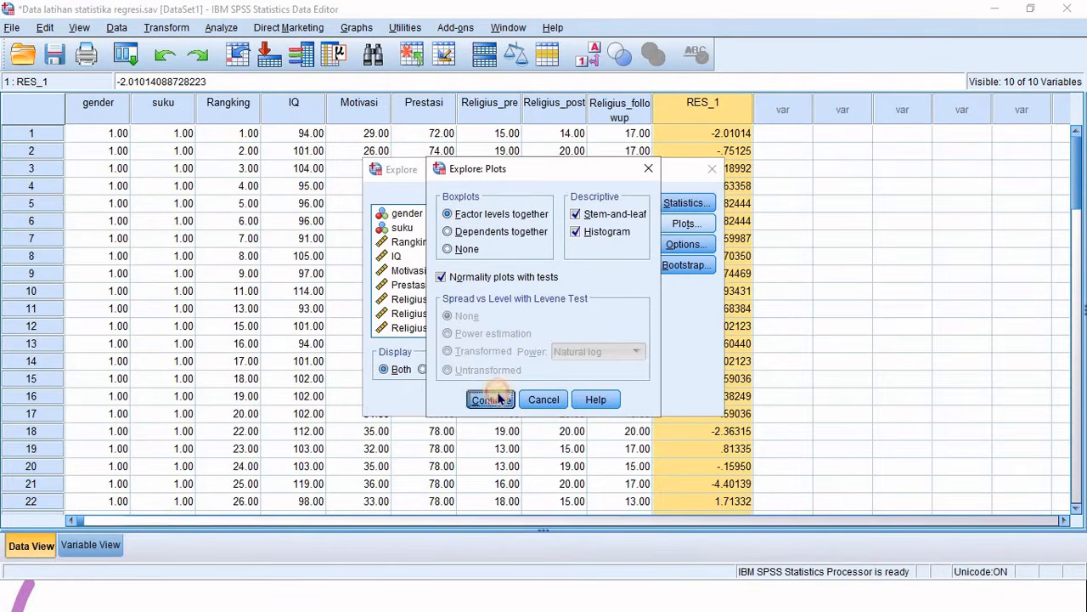
click(389, 399)
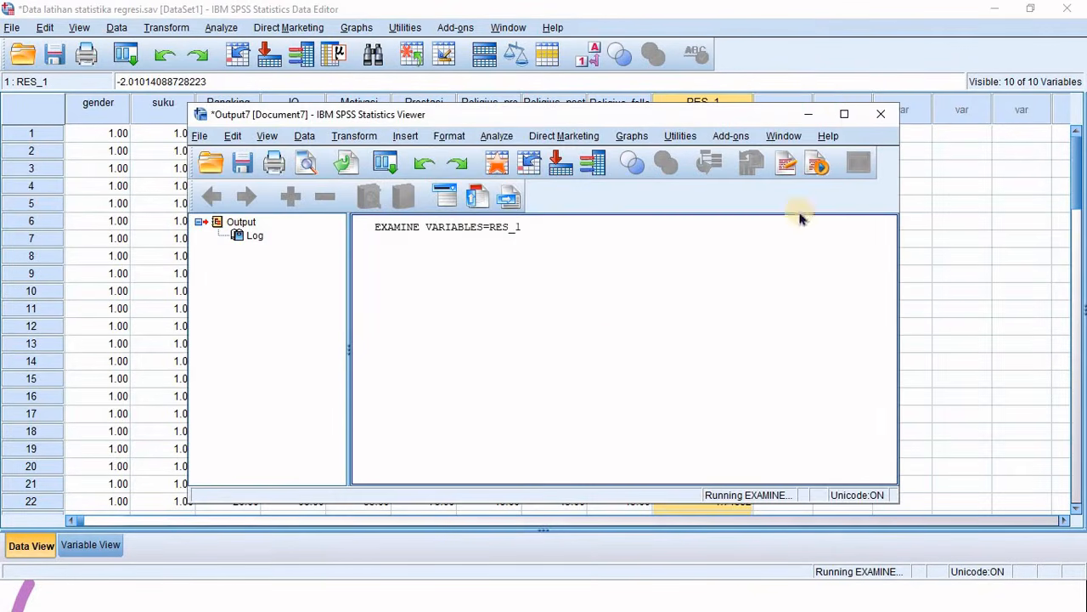
- Examine the Tests of Normality table and the residual histogram, and close the output without saving it
click(843, 114)
scroll(644, 296, down, 6)
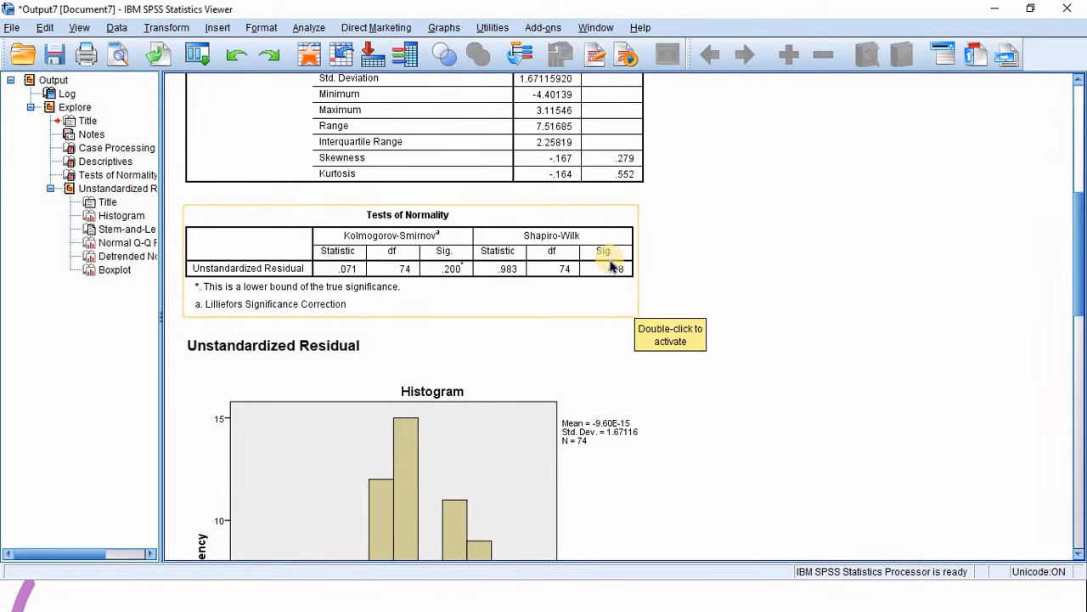
scroll(609, 264, down, 5)
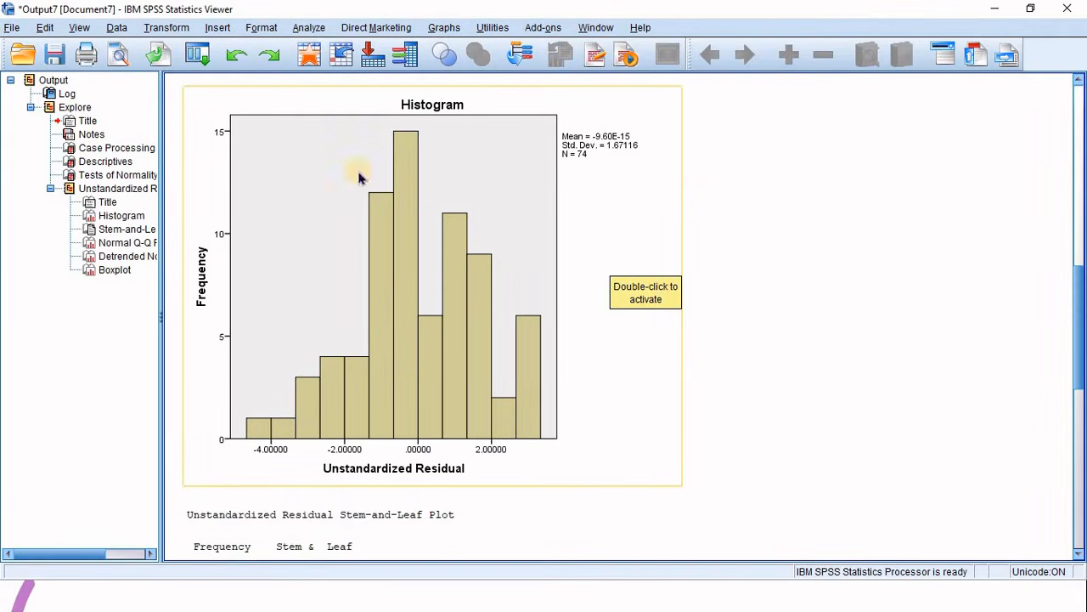
click(1064, 8)
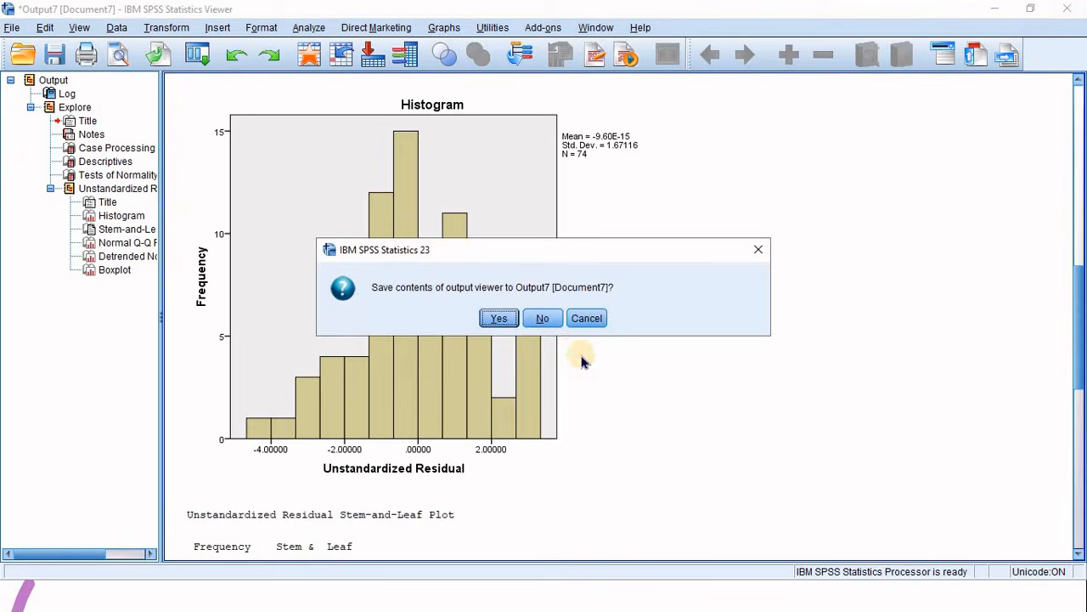
click(544, 318)
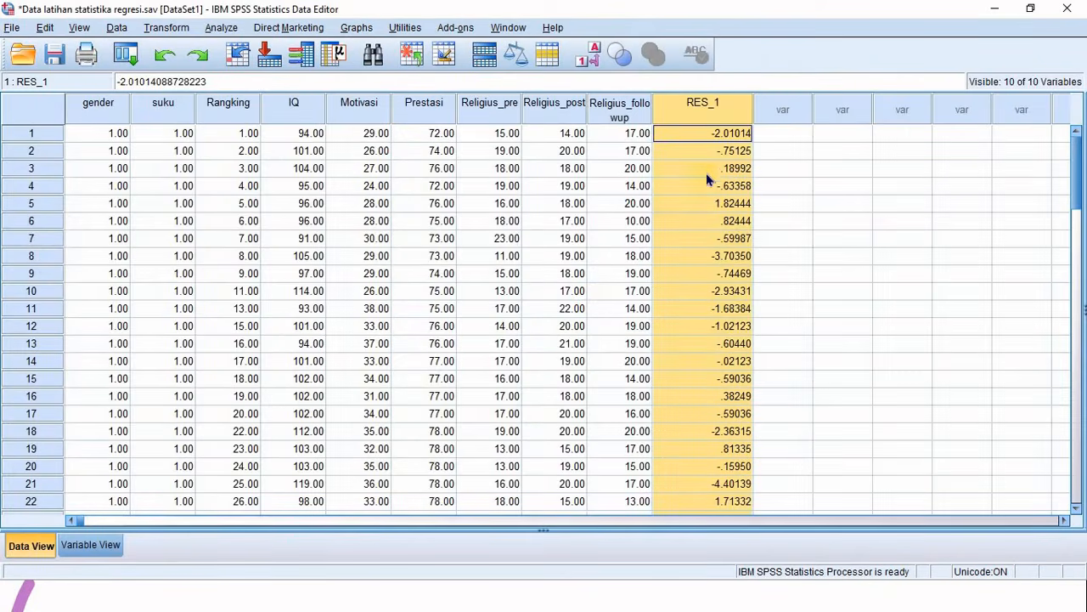
click(633, 115)
click(534, 117)
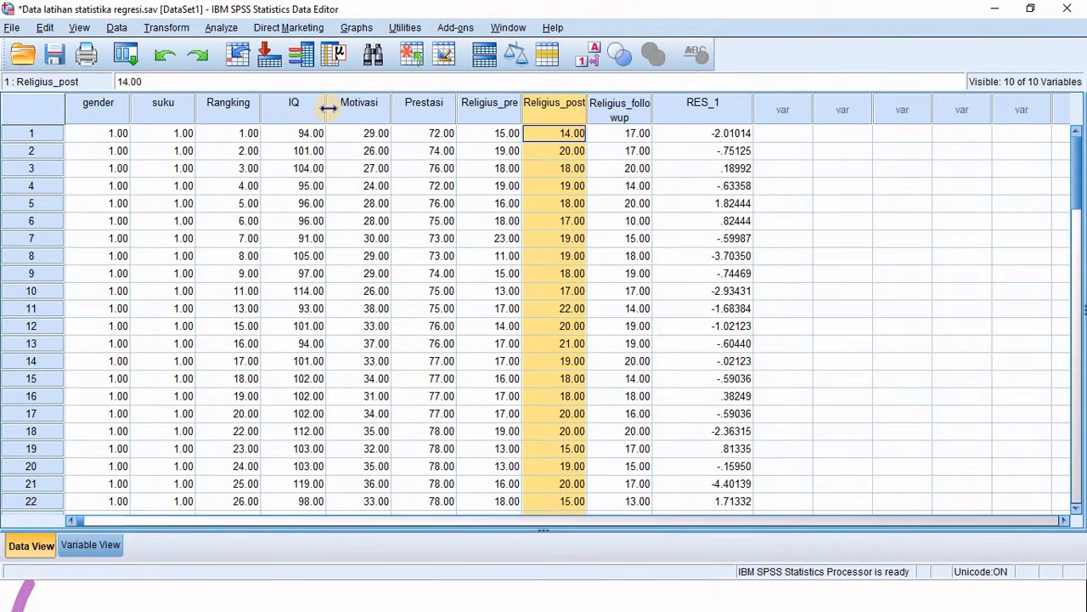
- Set up a cleared Means analysis with Prestasi as dependent and IQ and Motivasi as independent variables
click(223, 28)
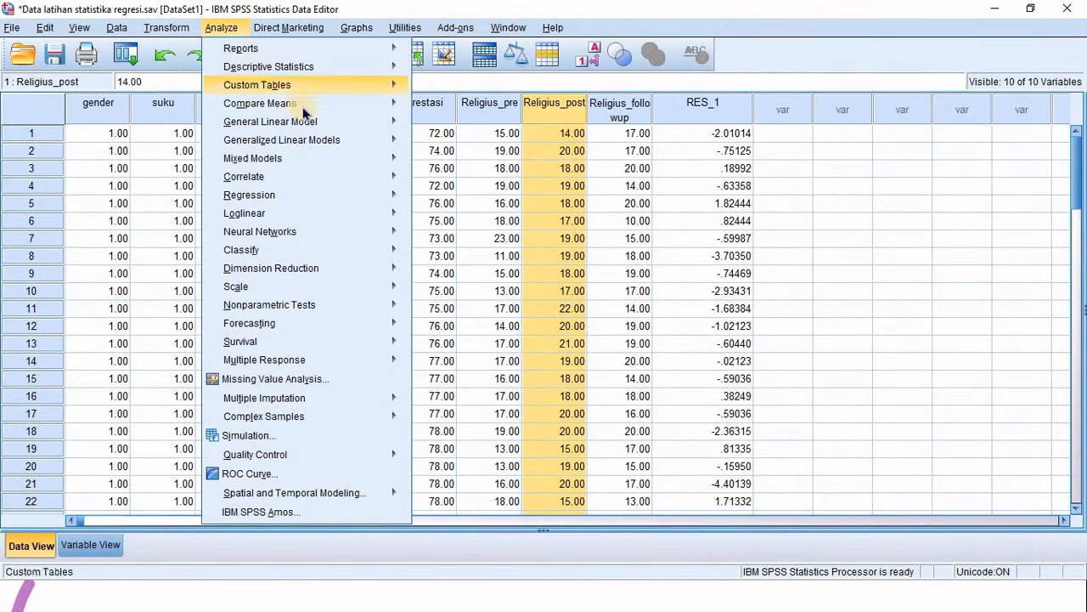
mouse_move(304, 112)
click(477, 107)
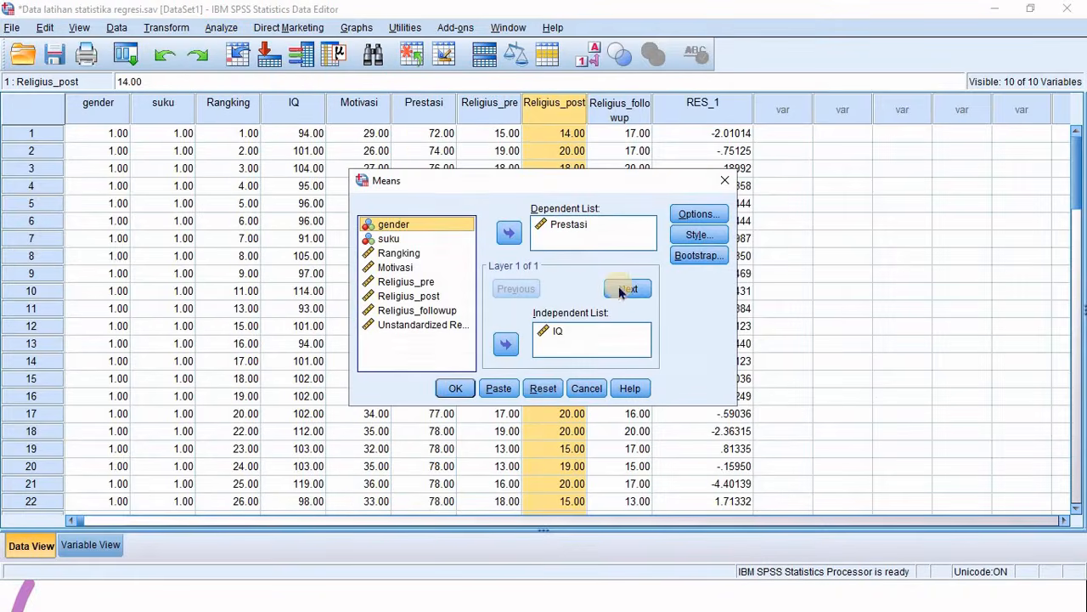
click(544, 389)
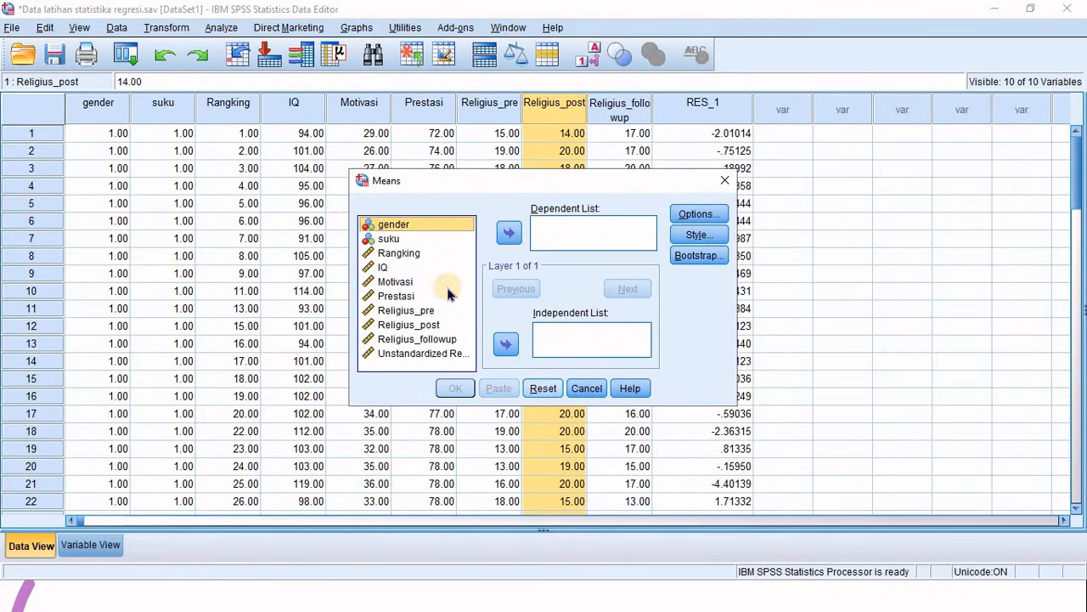
click(389, 268)
shift+click(399, 284)
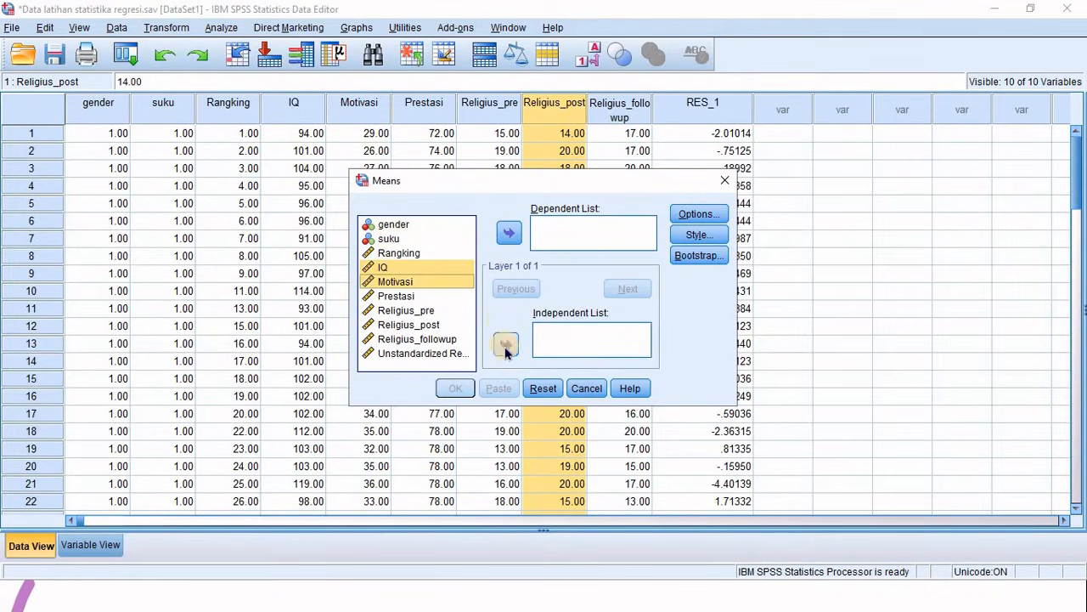
click(505, 343)
click(396, 267)
click(509, 232)
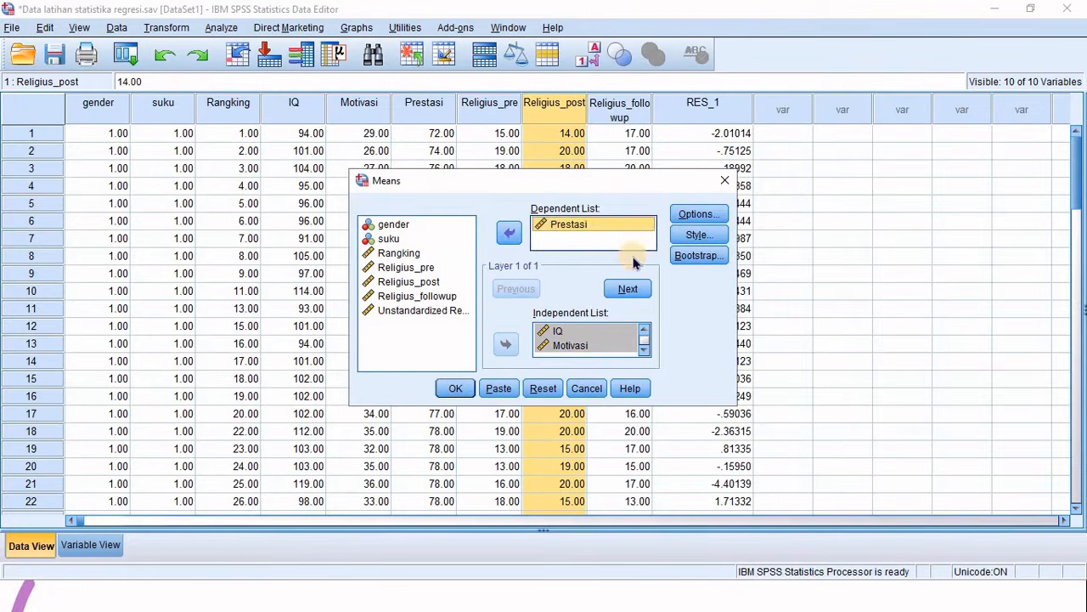
- Enable the test for linearity in the Means options, run the analysis and maximize its output
click(719, 216)
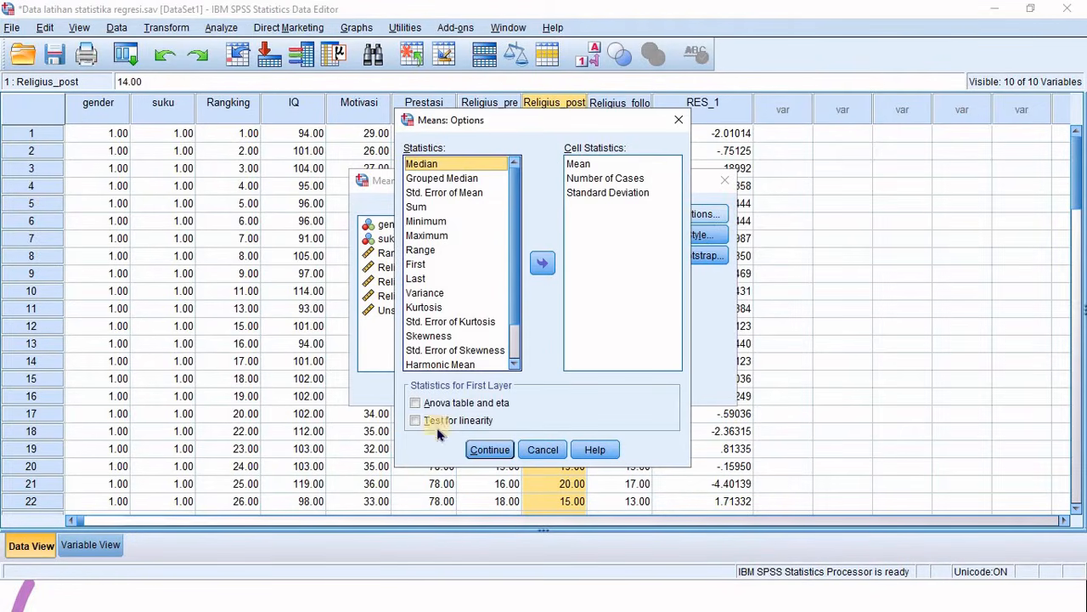
click(543, 450)
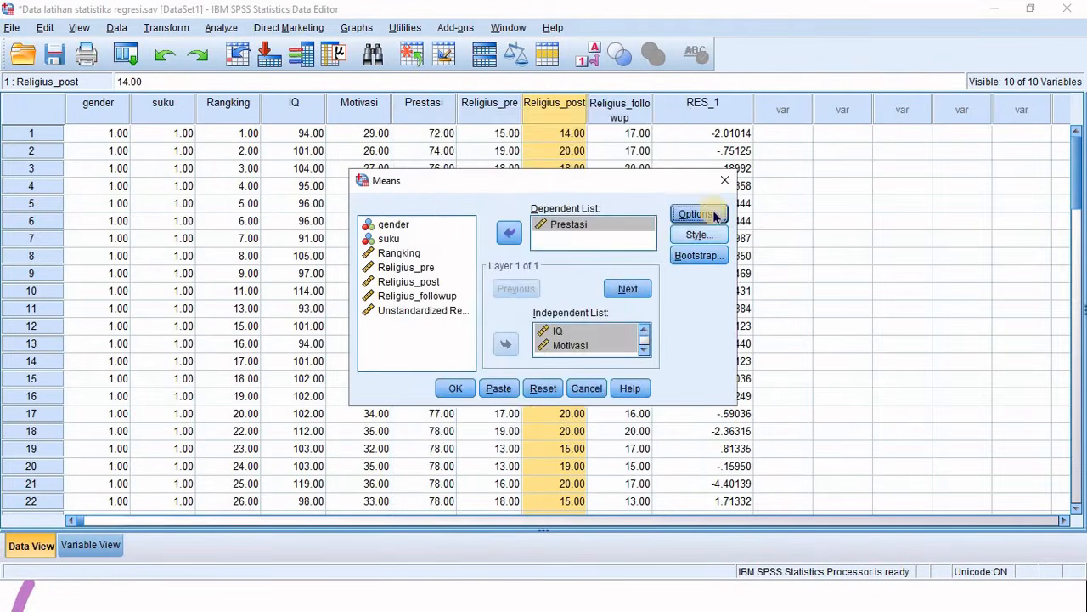
click(705, 214)
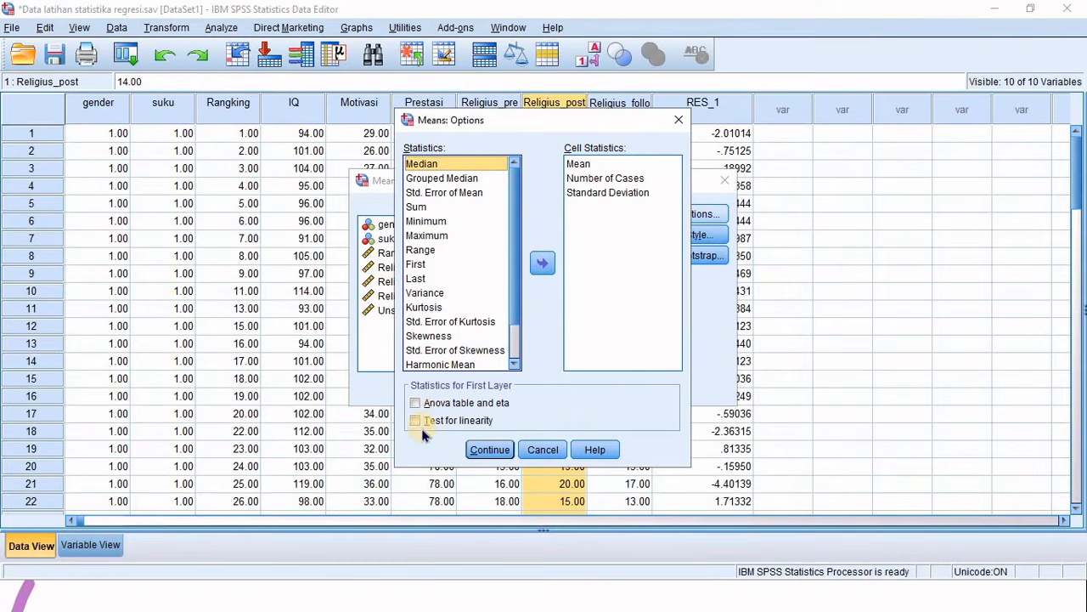
click(418, 422)
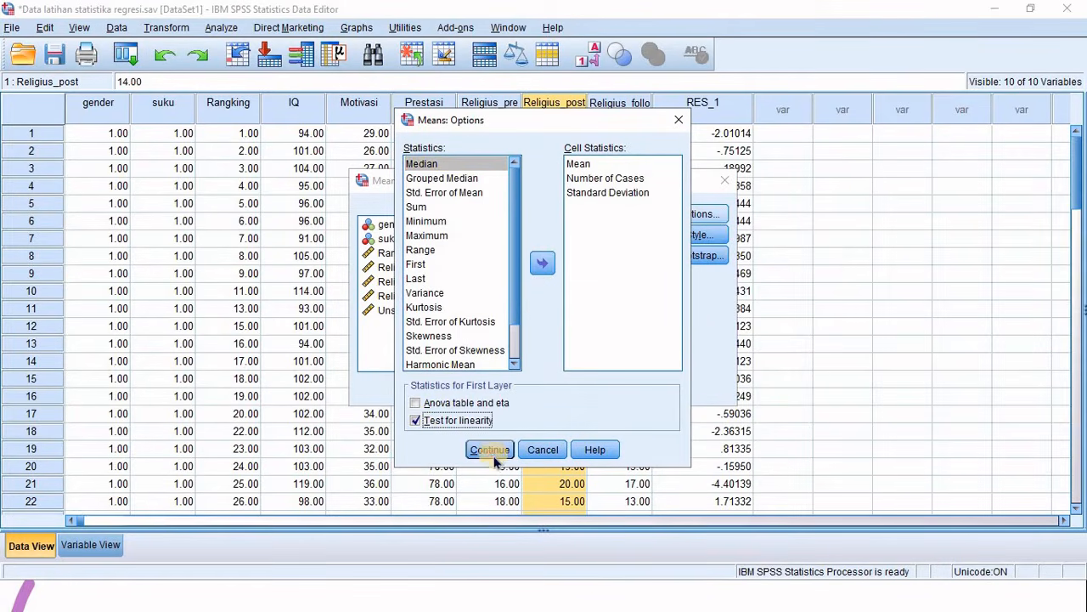
click(483, 450)
click(445, 393)
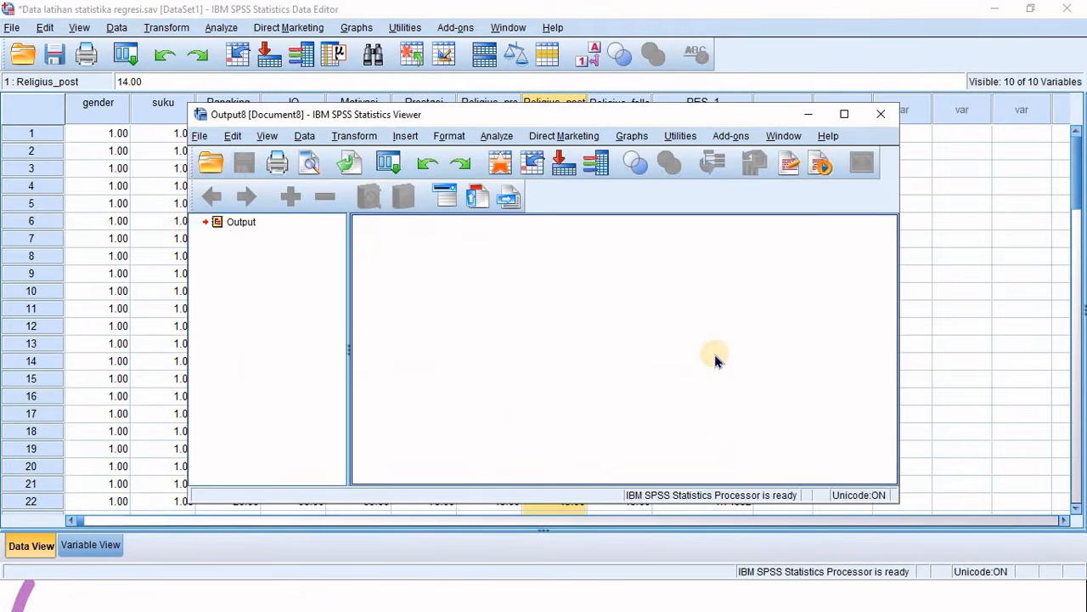
click(844, 114)
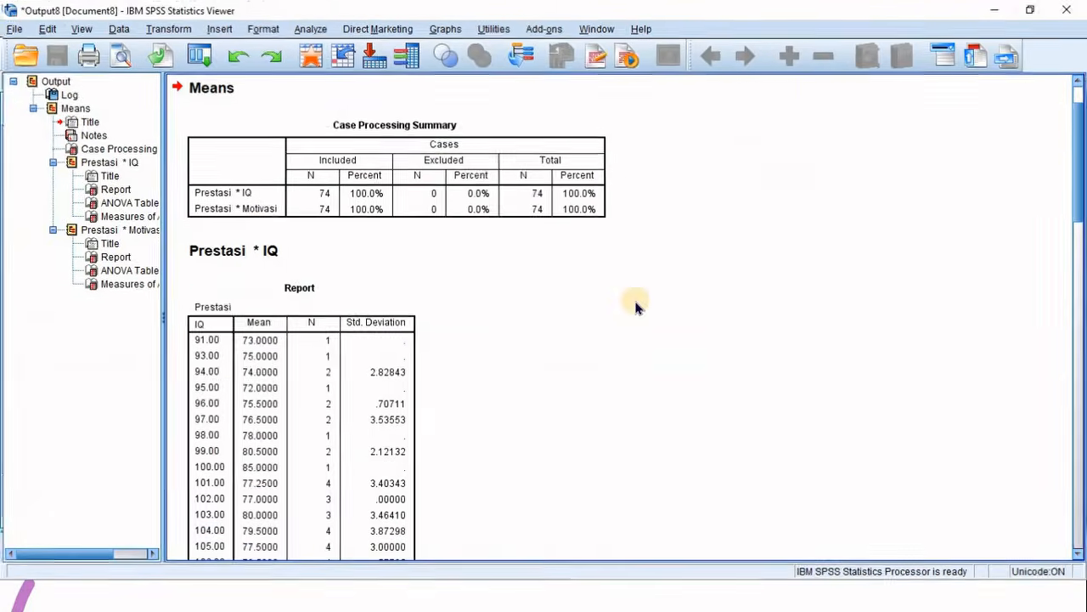
- Examine the ANOVA tables for Prestasi by IQ and by Motivasi, and close the output without saving it
scroll(368, 235, down, 7)
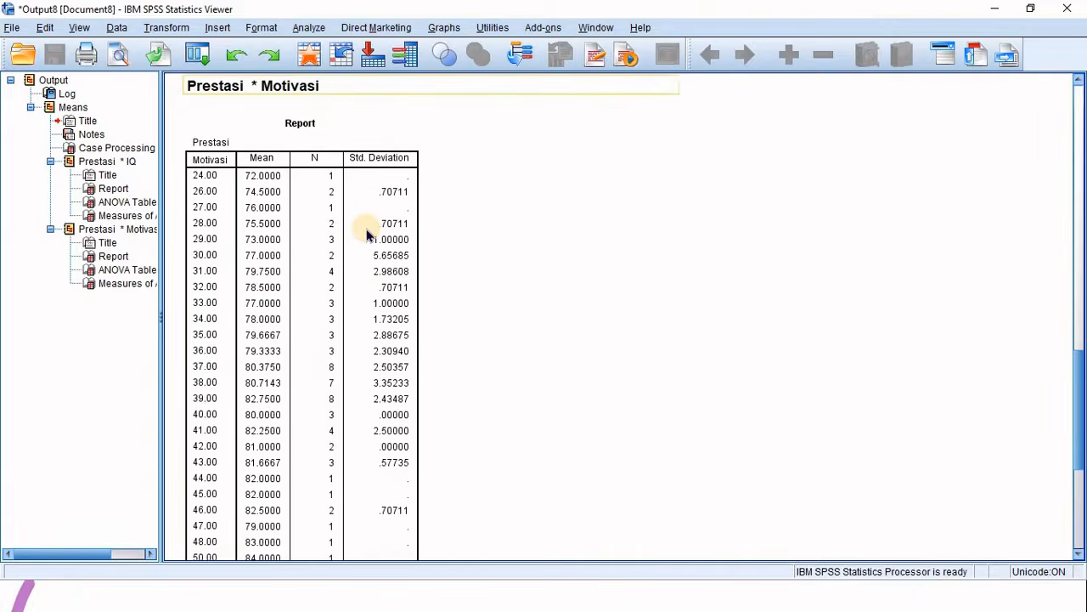
scroll(369, 235, up, 2)
click(598, 221)
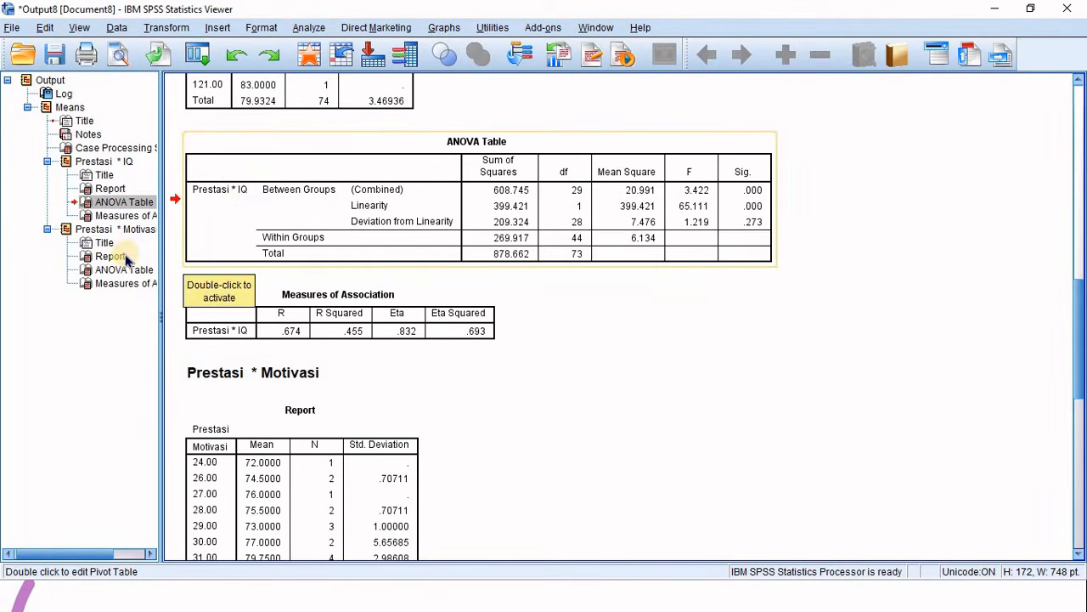
click(115, 229)
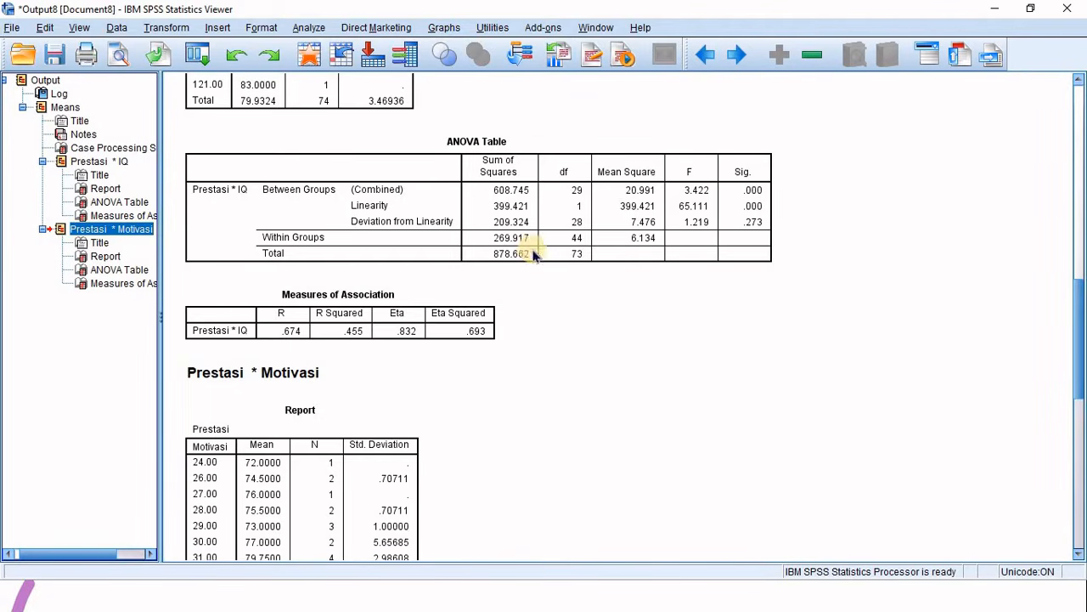
click(125, 271)
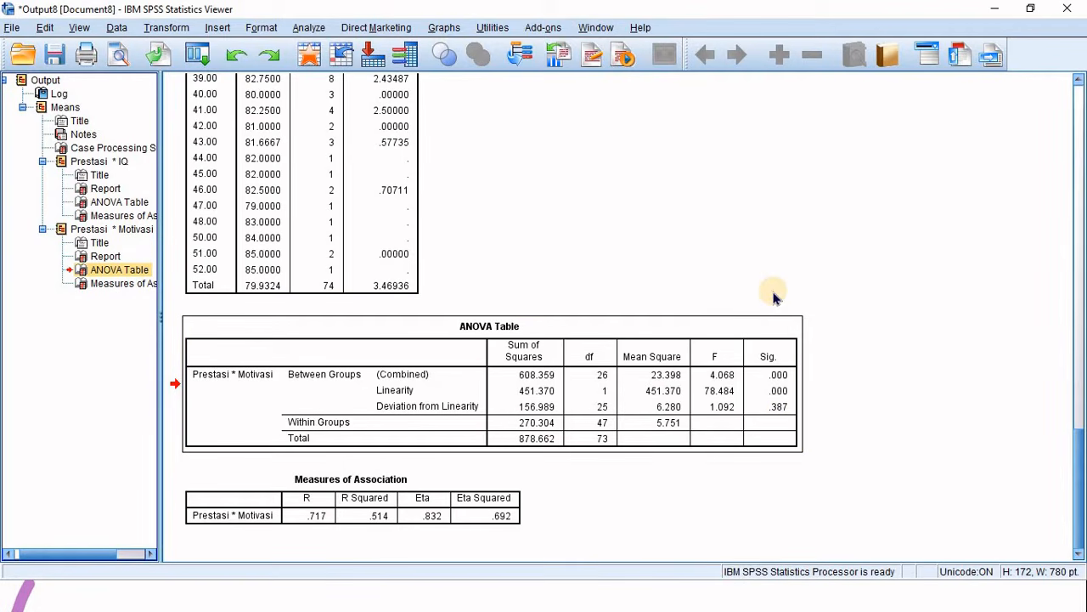
click(1067, 9)
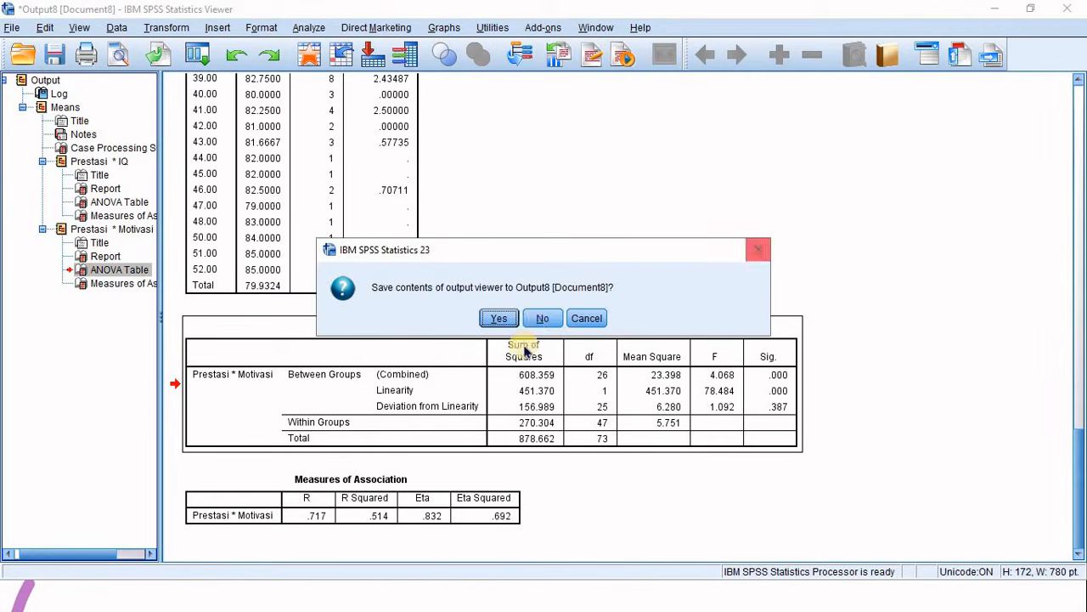
click(541, 318)
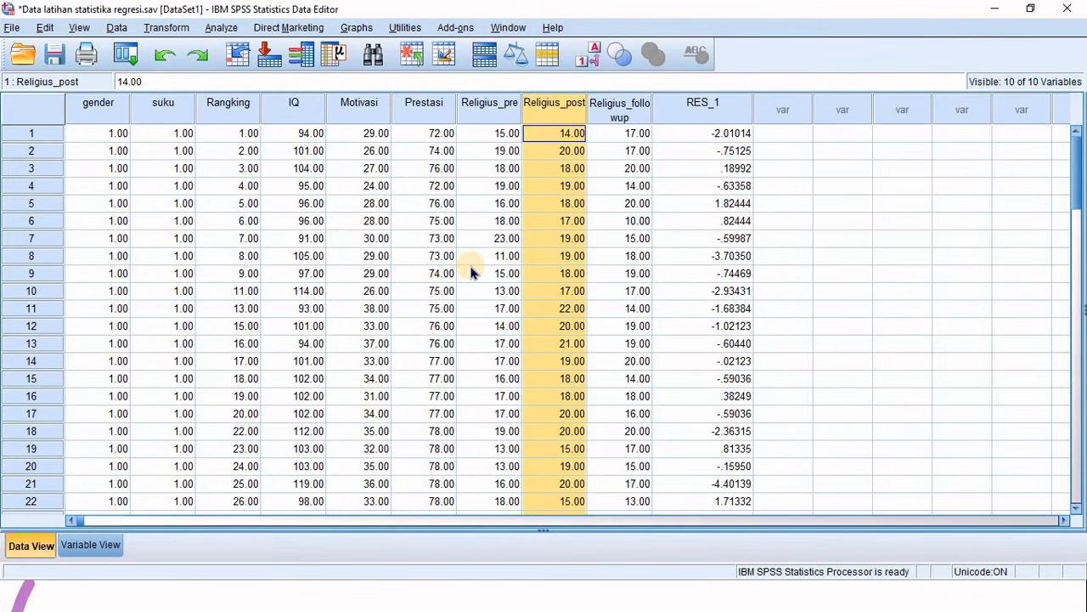
- Highlight the IQ and Motivasi data columns in turn to review the two predictors
click(311, 129)
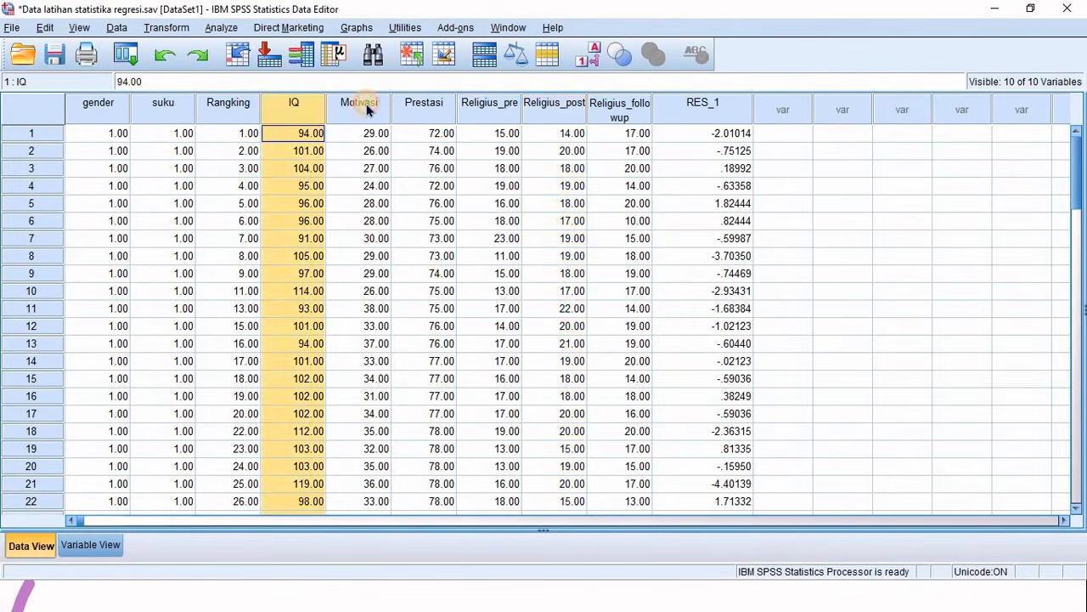
click(333, 127)
click(311, 130)
click(333, 128)
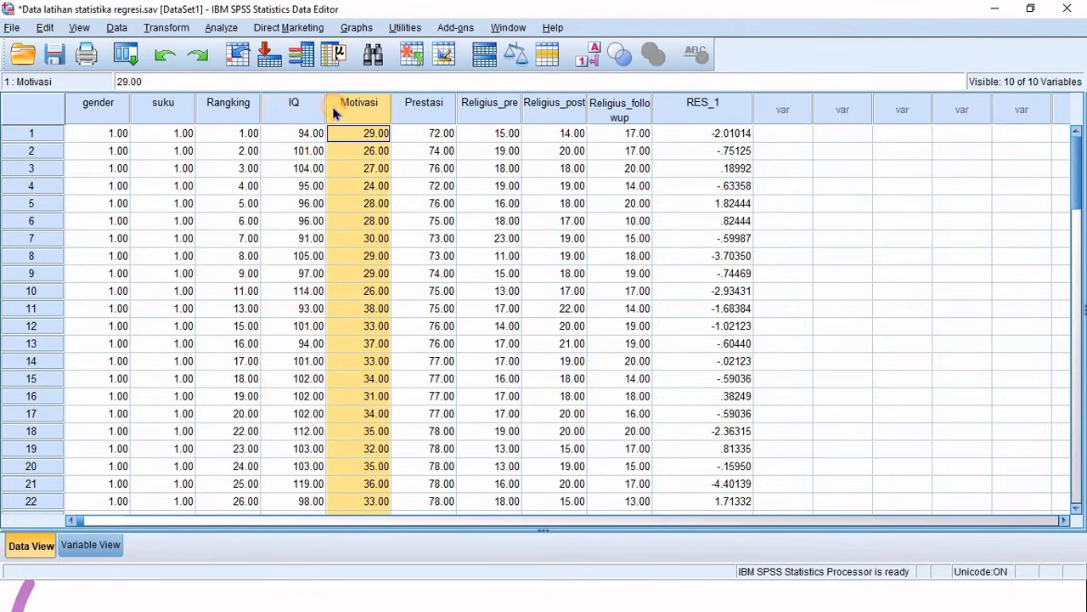
- Run a two-tailed bivariate Pearson correlation between IQ and Motivasi, and close the output without saving it
click(223, 28)
mouse_move(361, 176)
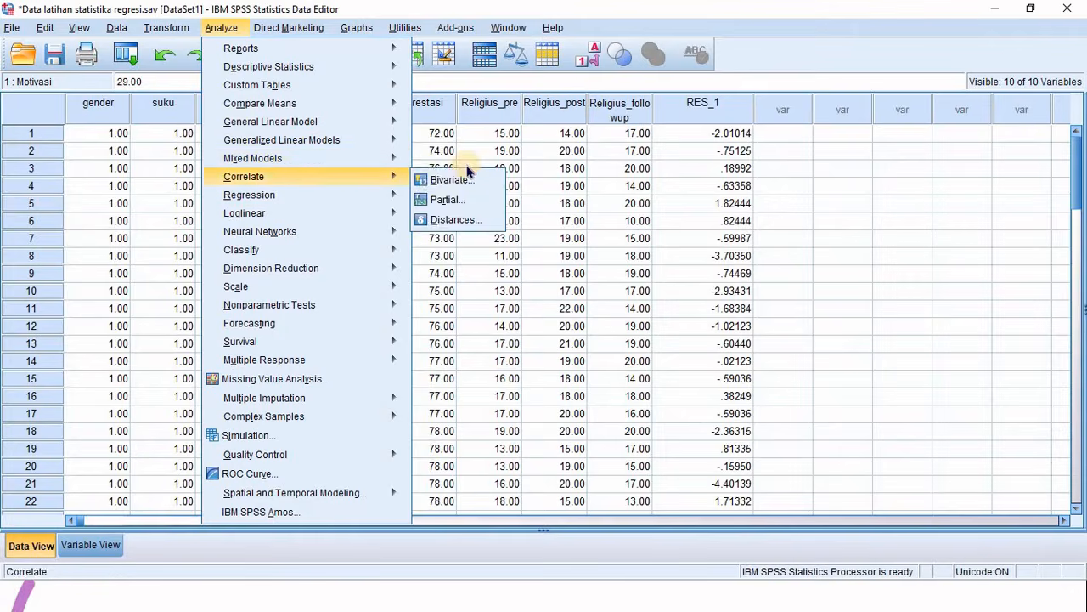
click(436, 181)
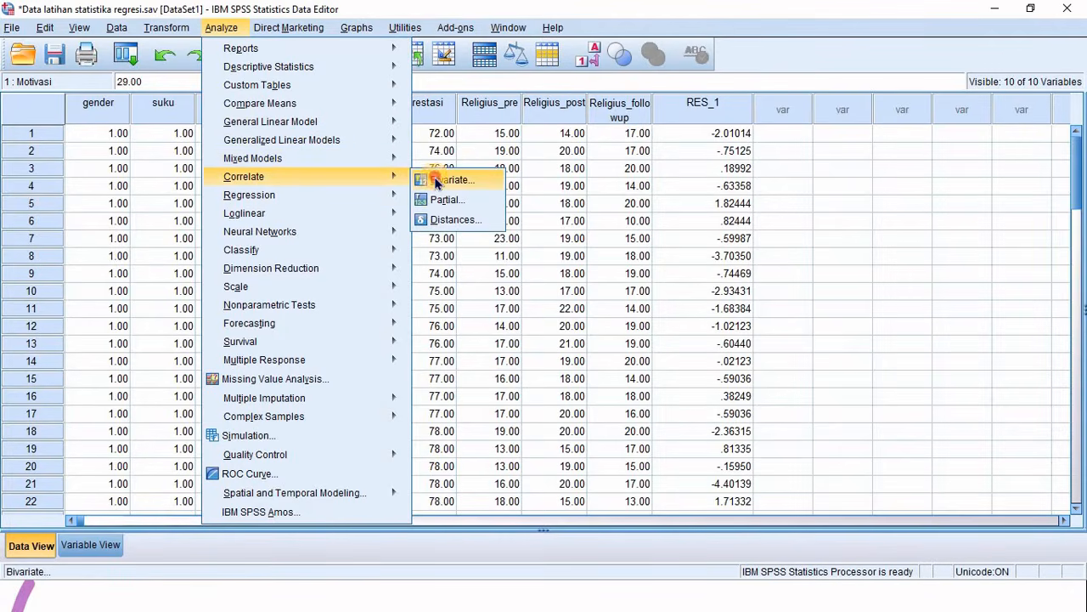
click(397, 225)
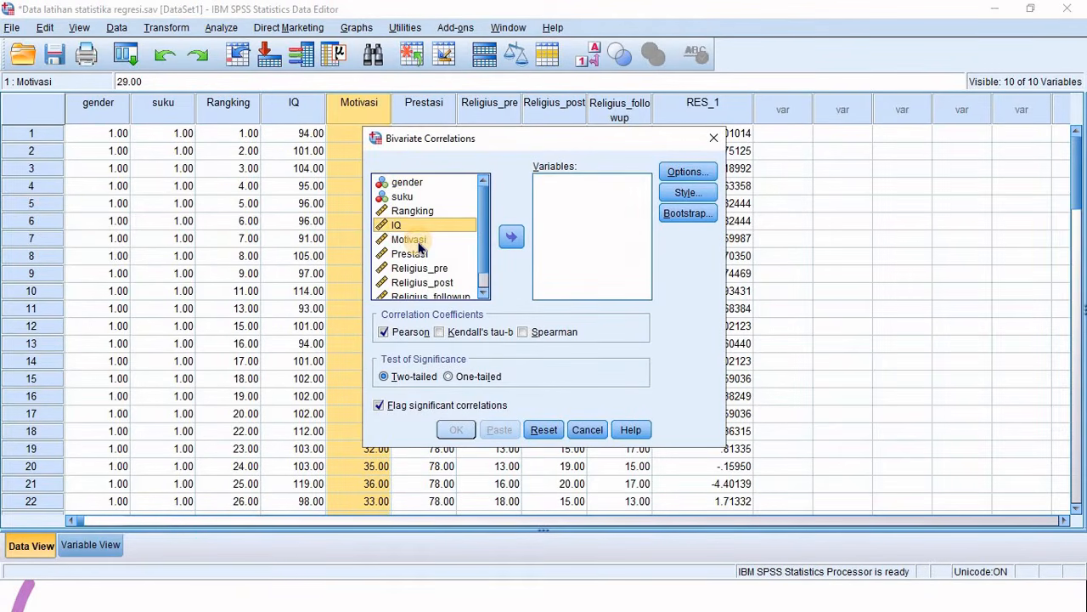
shift+click(416, 241)
click(511, 237)
click(457, 430)
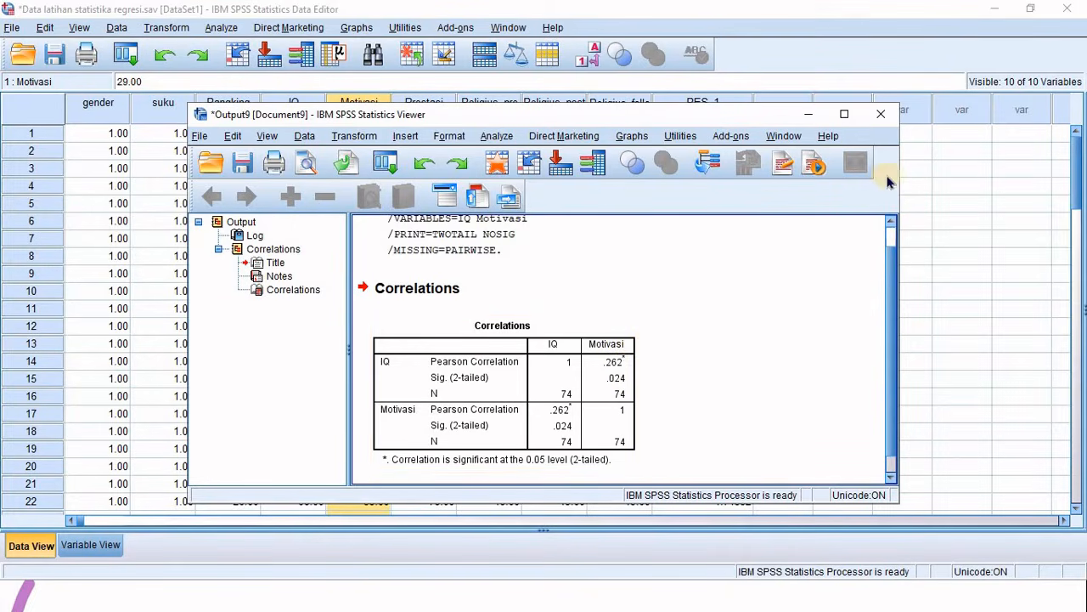
click(882, 114)
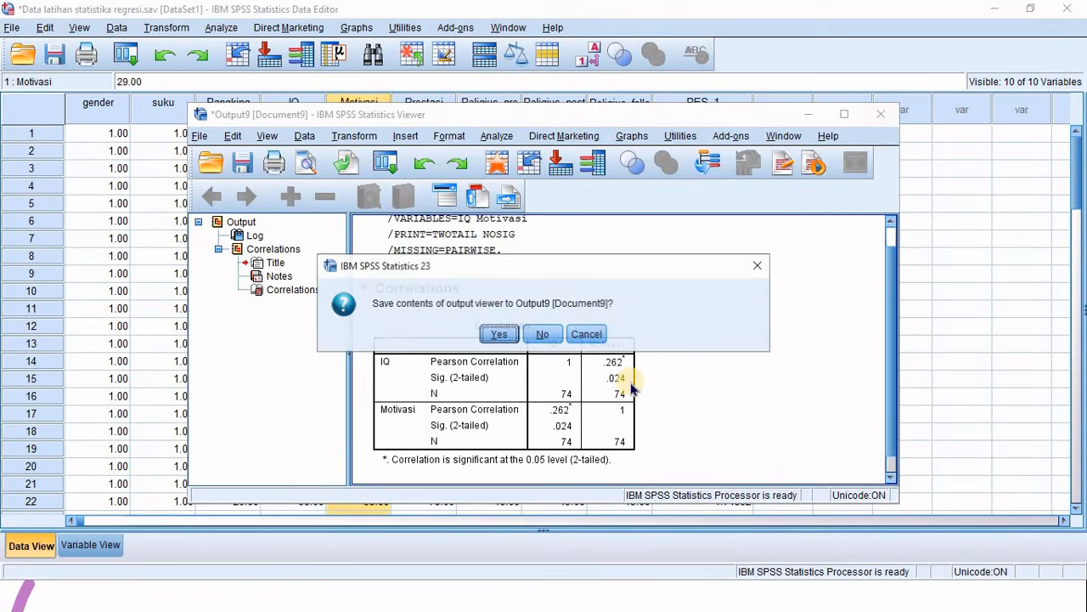
click(541, 334)
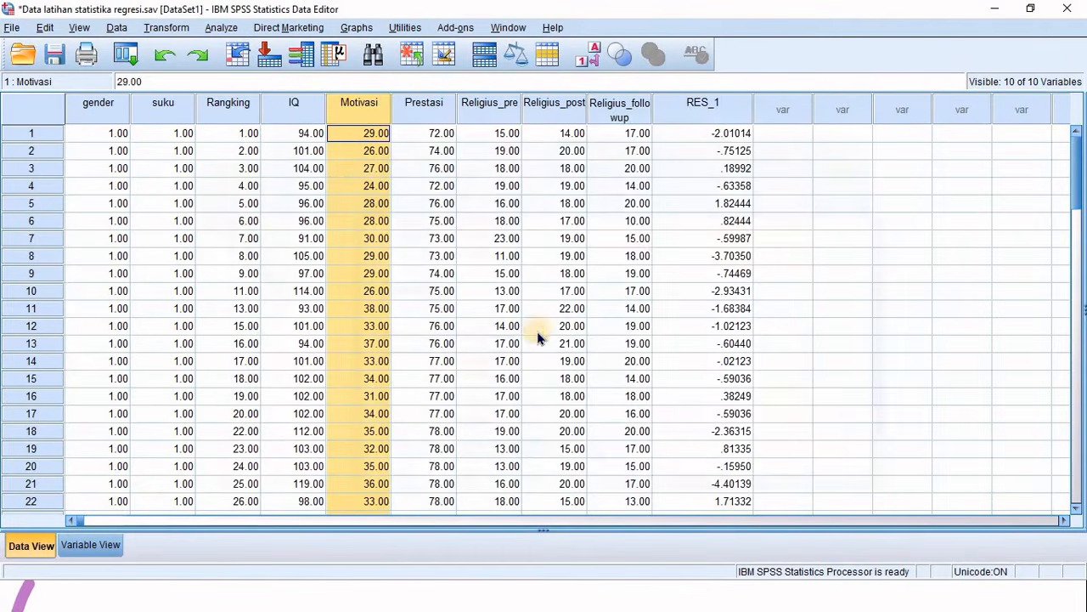
- Start computing a new variable with the target name abs_res
click(718, 108)
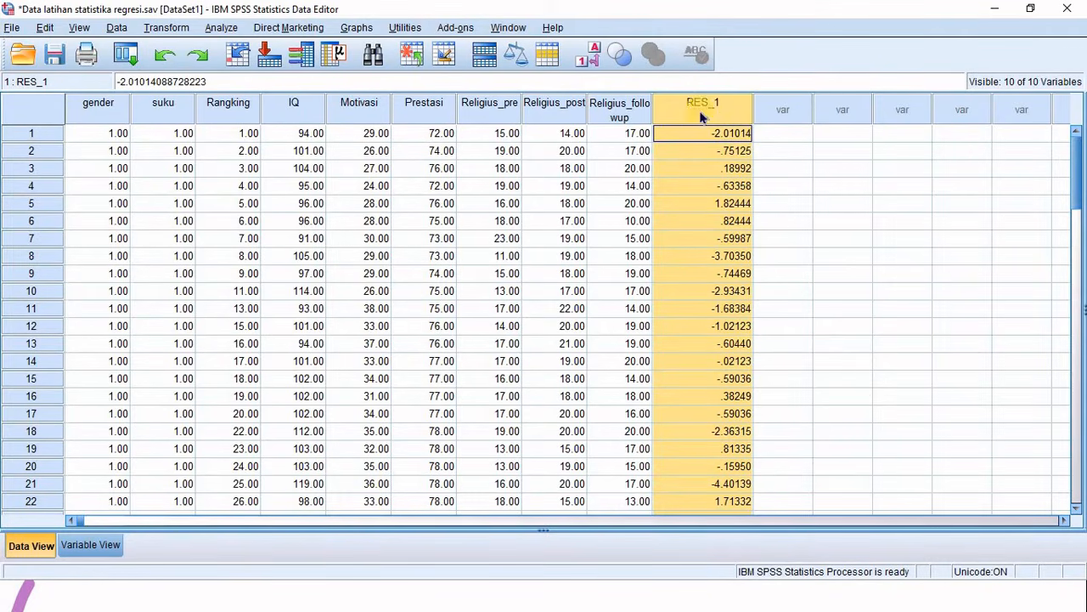
click(164, 30)
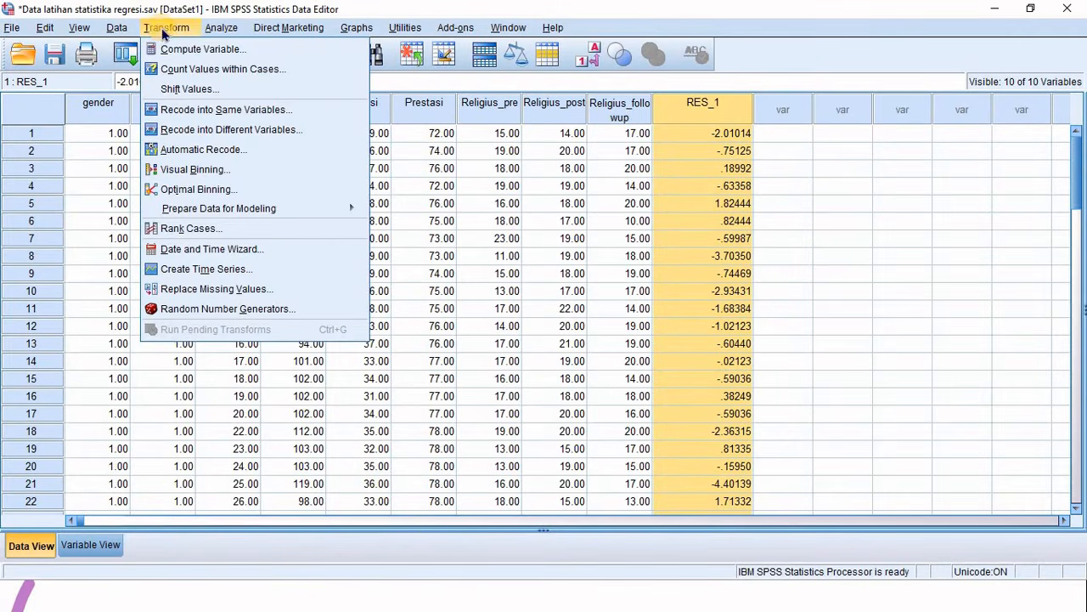
click(180, 51)
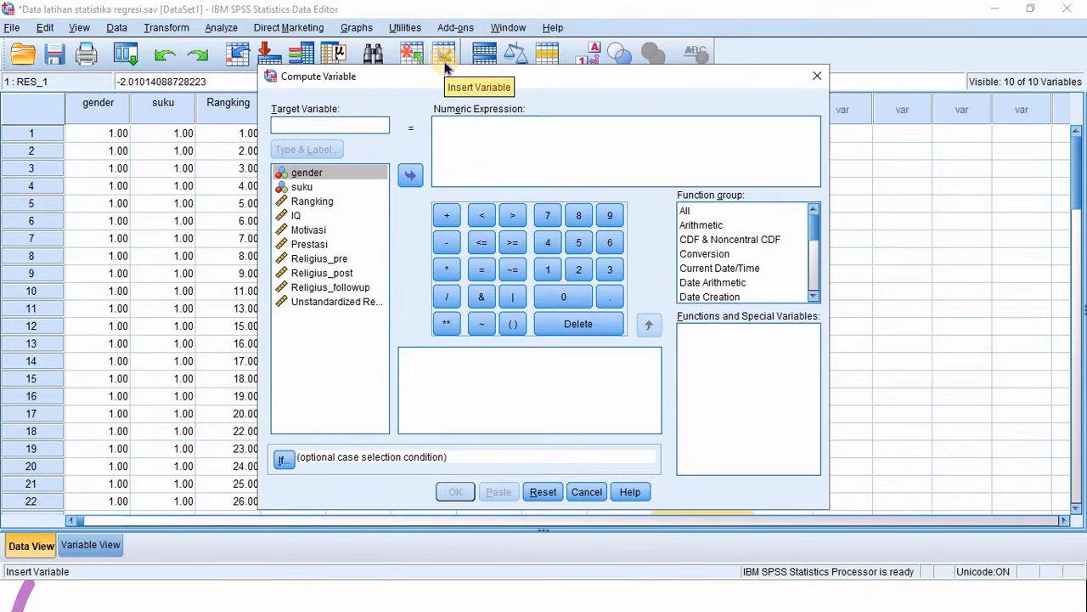
text(abs_res)
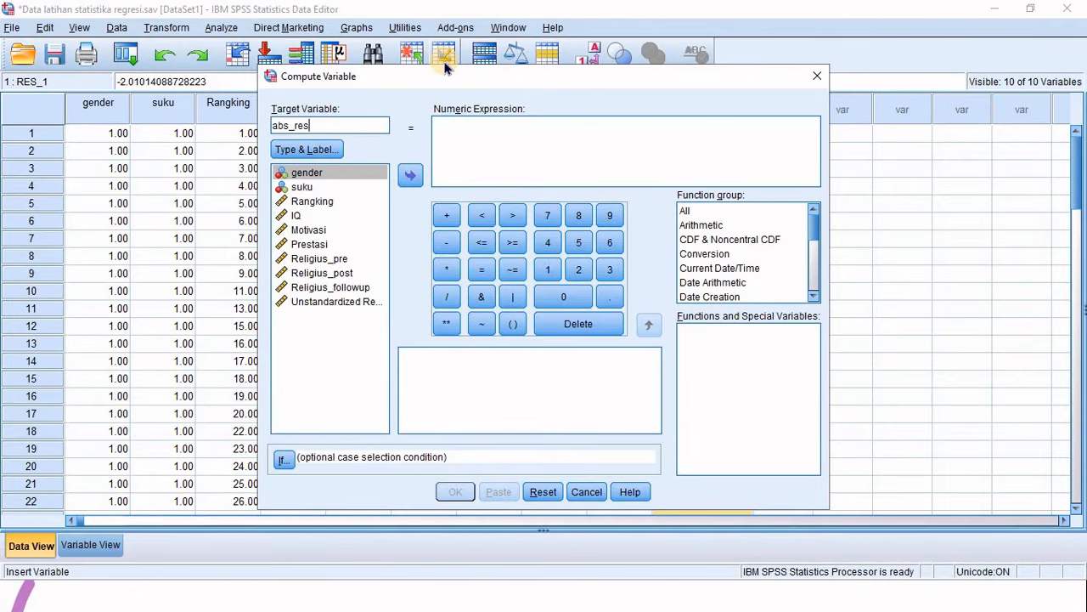
- Set the numeric expression to abs(RES_1) using the unstandardized residual variable, and compute the new variable
click(456, 148)
scroll(732, 263, down, 5)
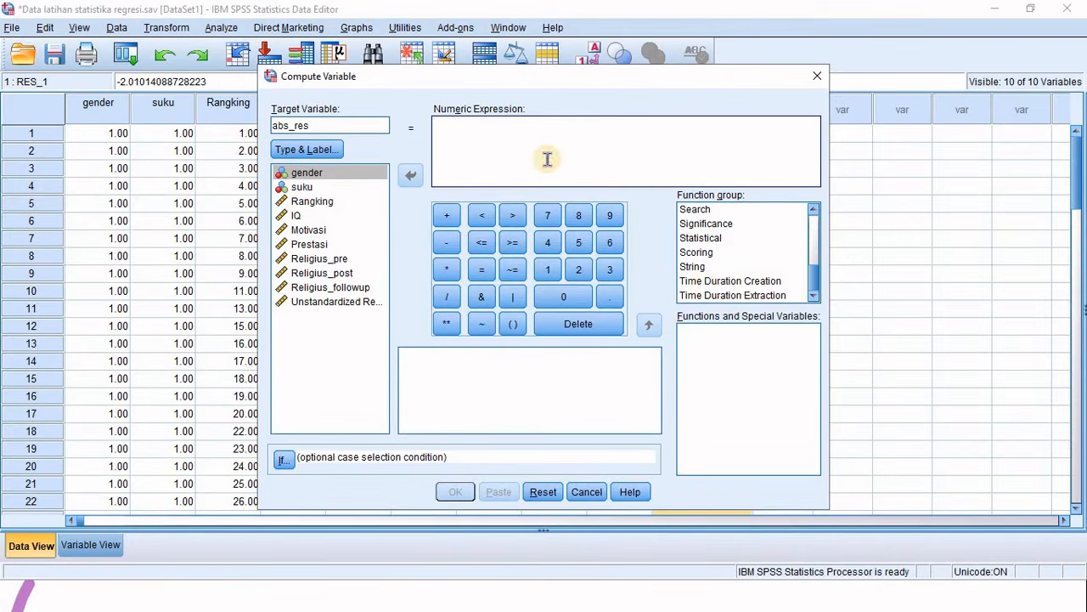
text(abs()
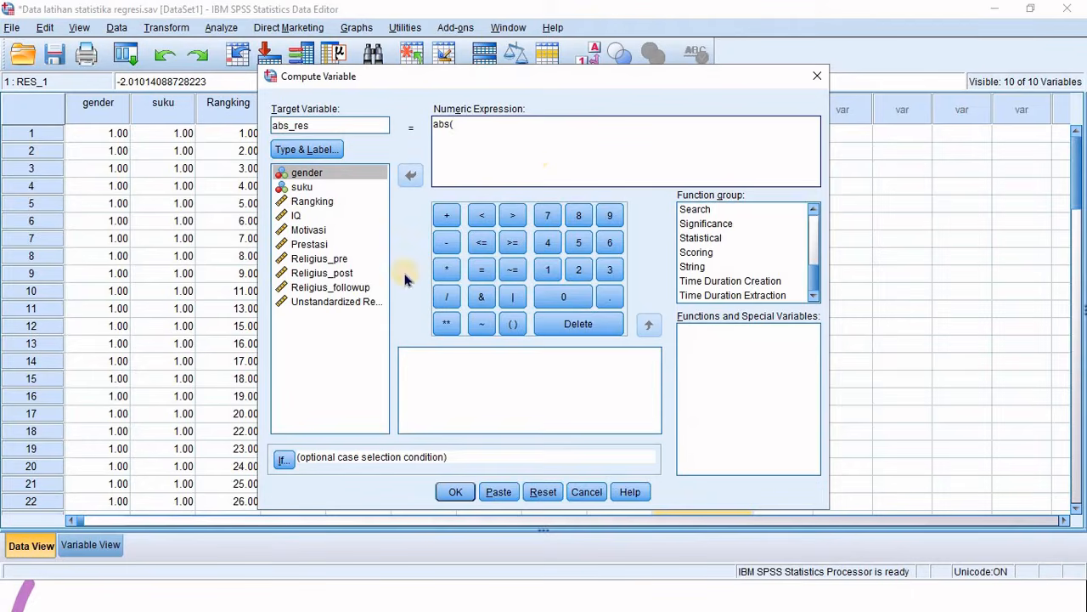
double_click(344, 302)
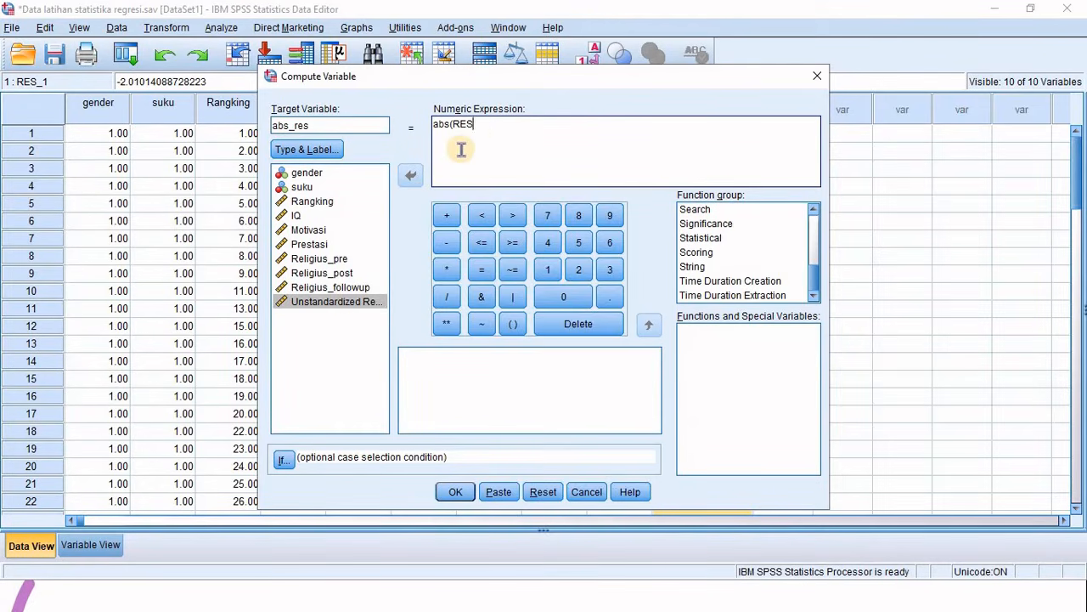
click(340, 302)
click(410, 176)
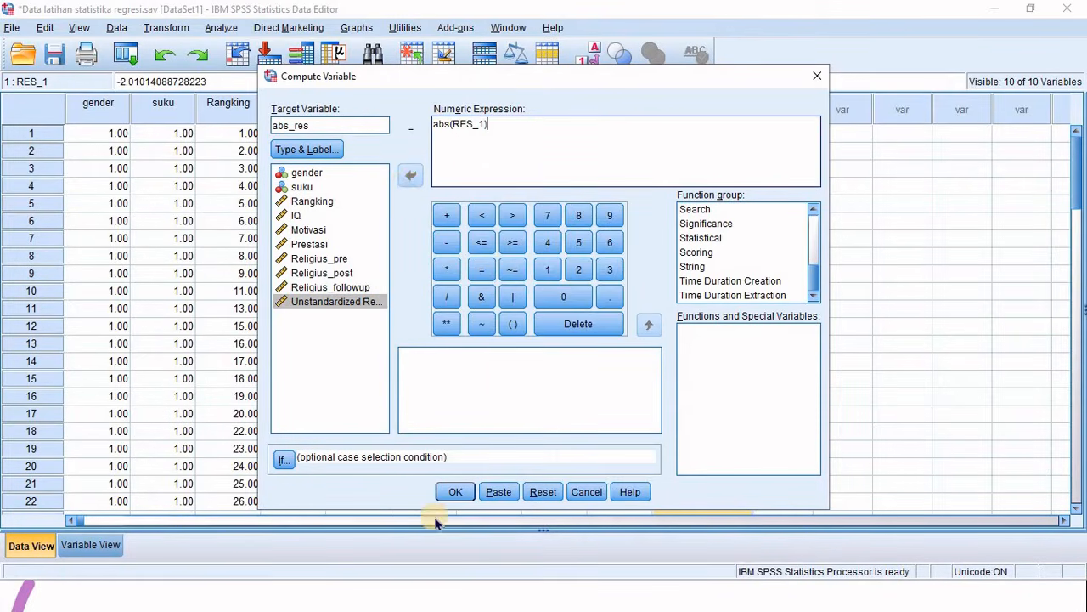
click(456, 493)
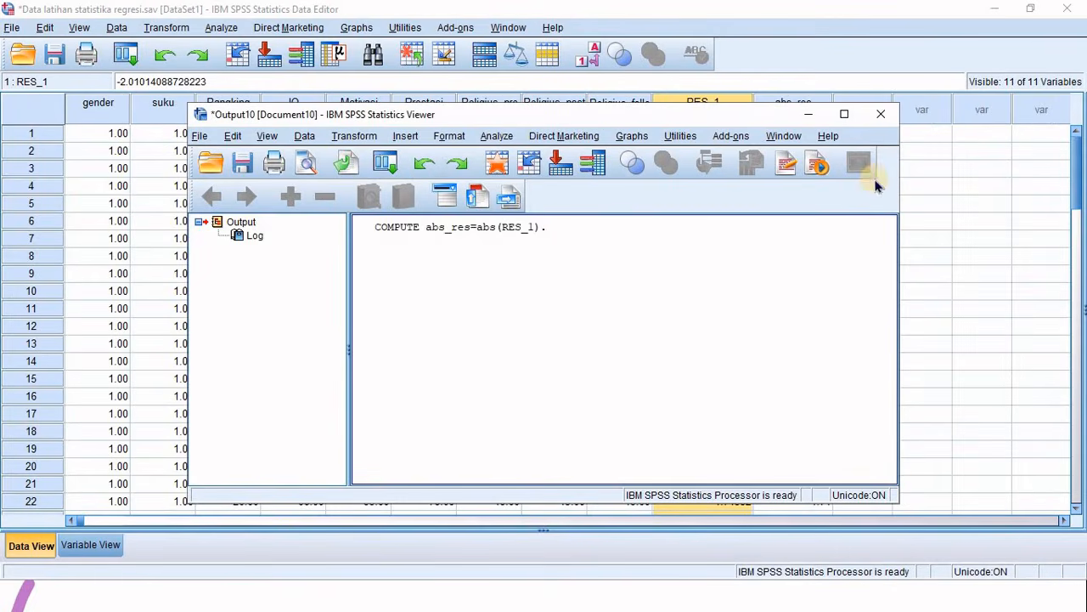
- Close the compute output without saving it and inspect the abs_res column against the residuals
click(881, 113)
click(545, 334)
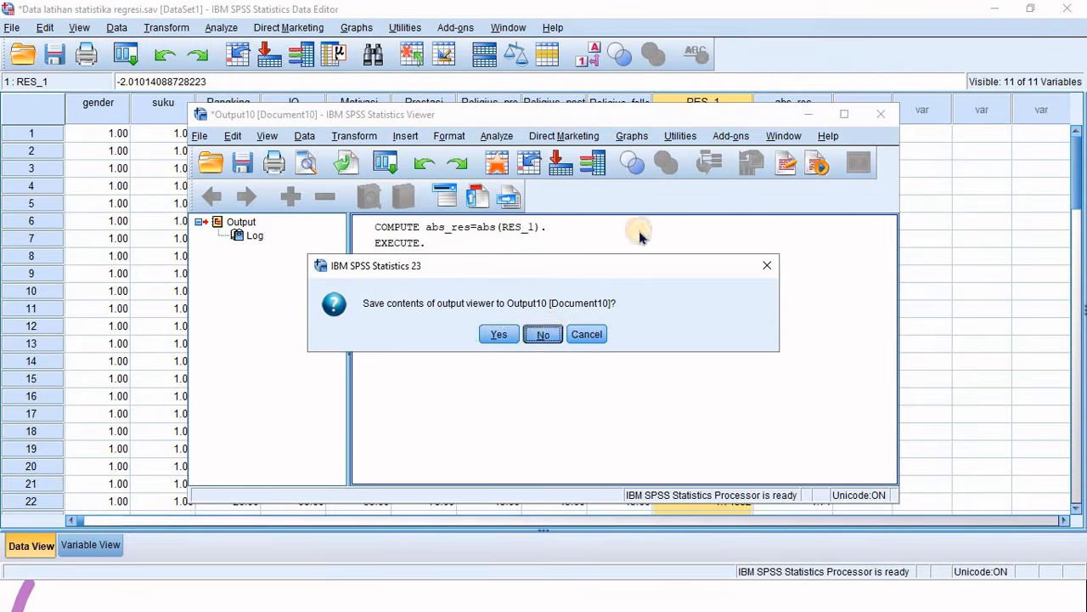
click(816, 119)
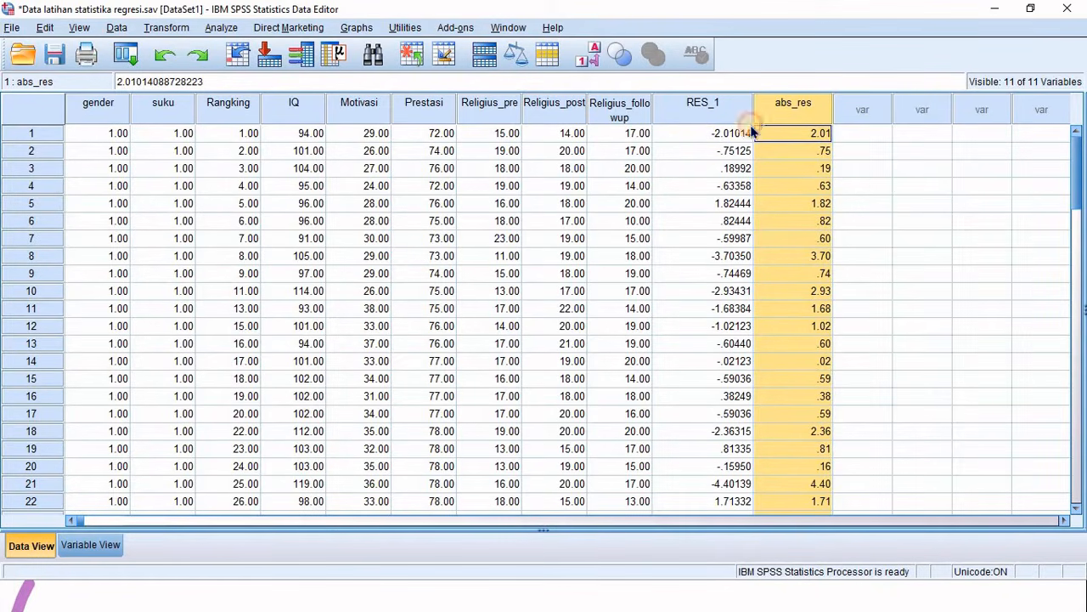
- Replace Prestasi with abs_res as the dependent variable in the linear regression on IQ and Motivasi, and run it
click(226, 28)
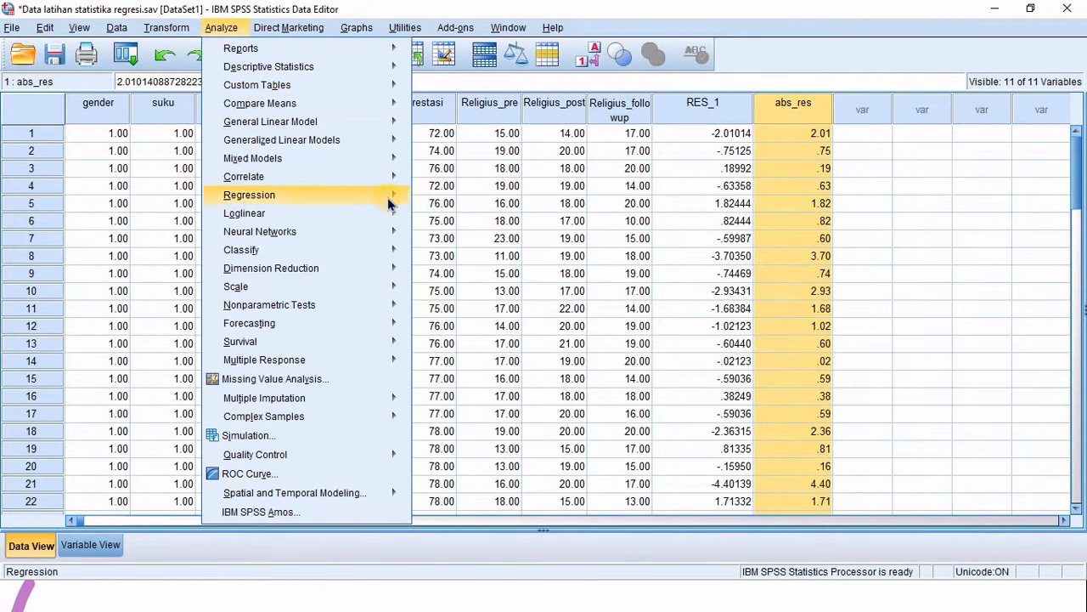
mouse_move(388, 196)
click(467, 215)
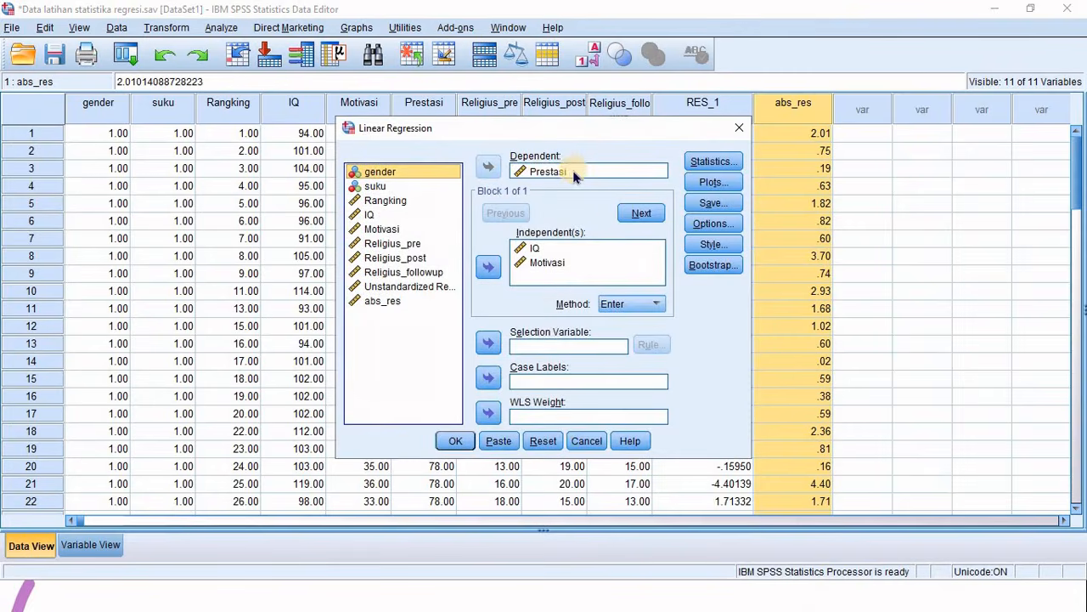
click(540, 172)
click(492, 166)
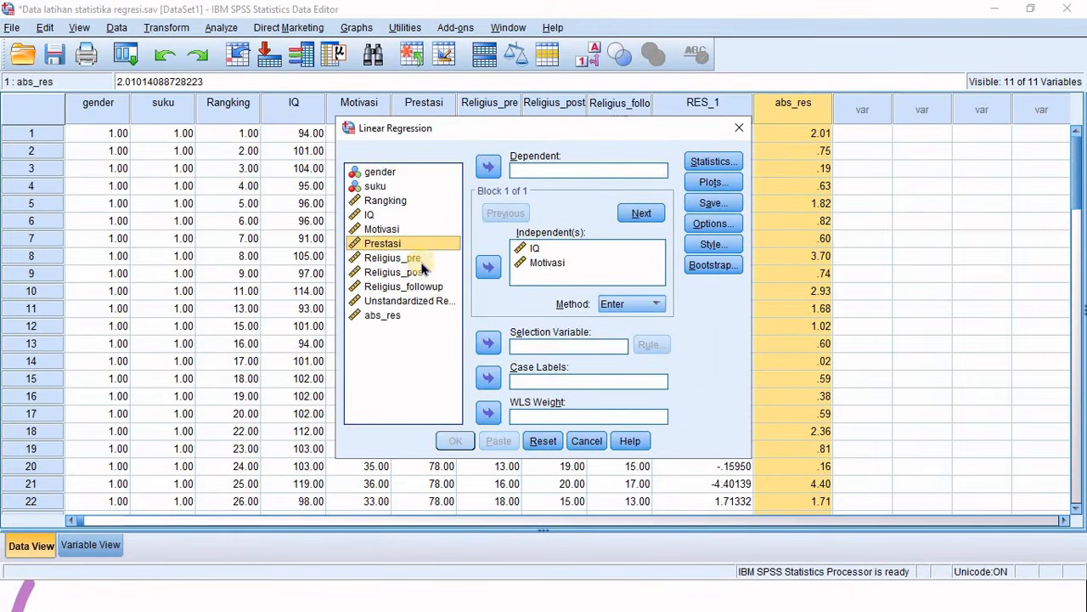
click(386, 315)
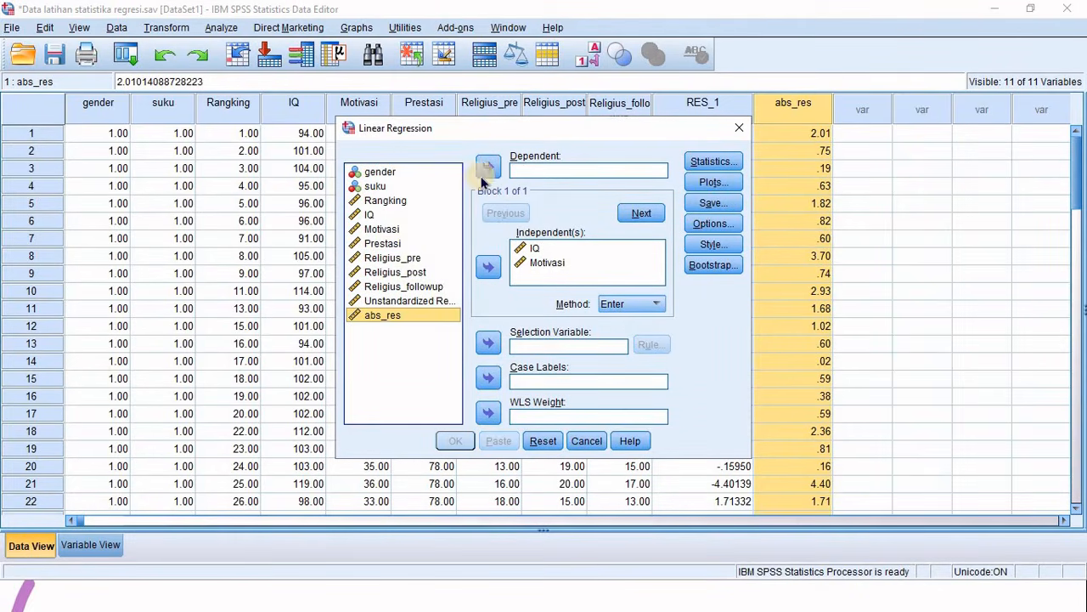
click(488, 167)
click(459, 437)
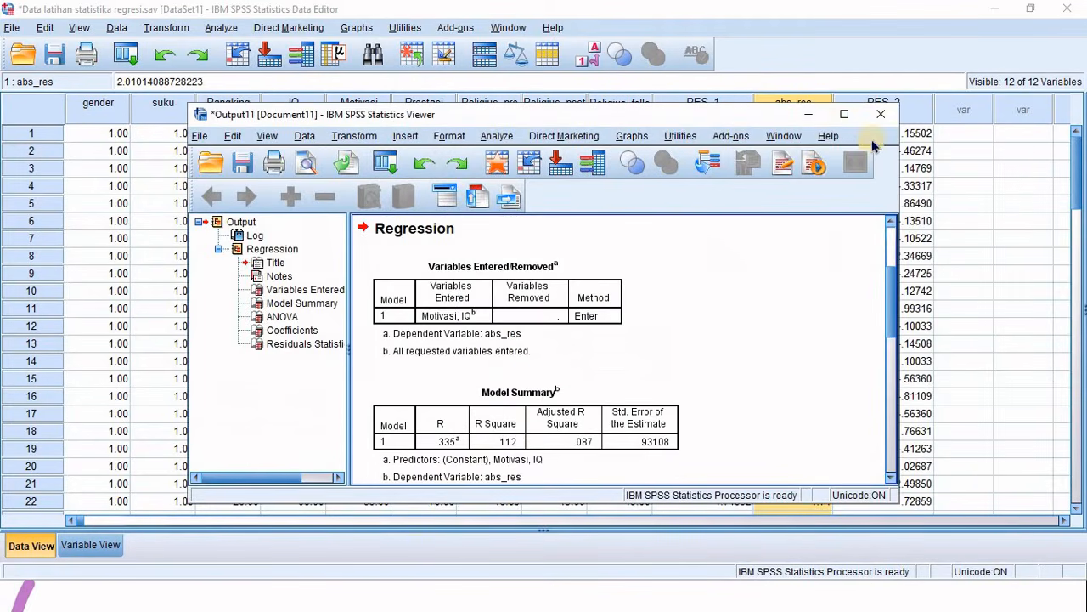
- Maximize the regression output and examine the ANOVA and Coefficients tables for abs_res
click(844, 114)
scroll(719, 275, down, 3)
scroll(718, 275, down, 3)
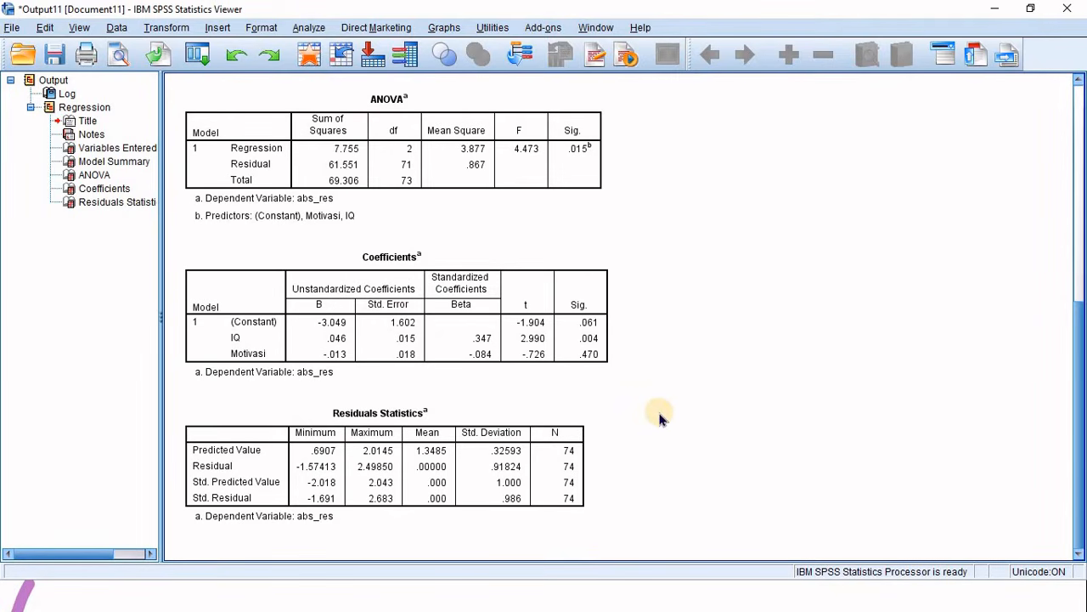
scroll(660, 416, up, 3)
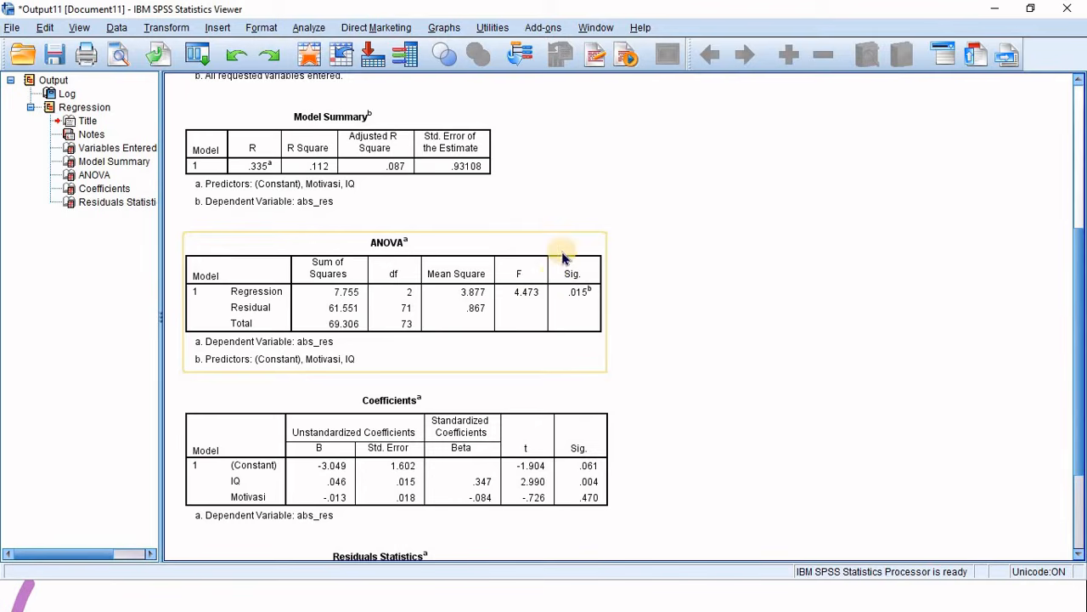
click(599, 291)
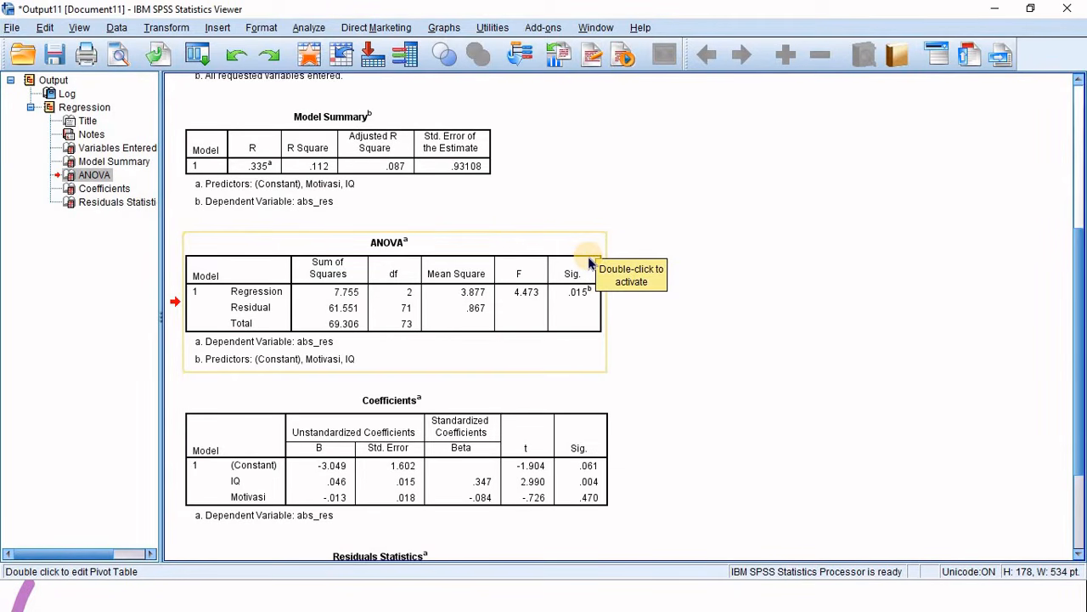
mouse_move(1079, 234)
mouse_down()
mouse_move(1080, 221)
mouse_move(1081, 266)
mouse_move(1081, 230)
mouse_up()
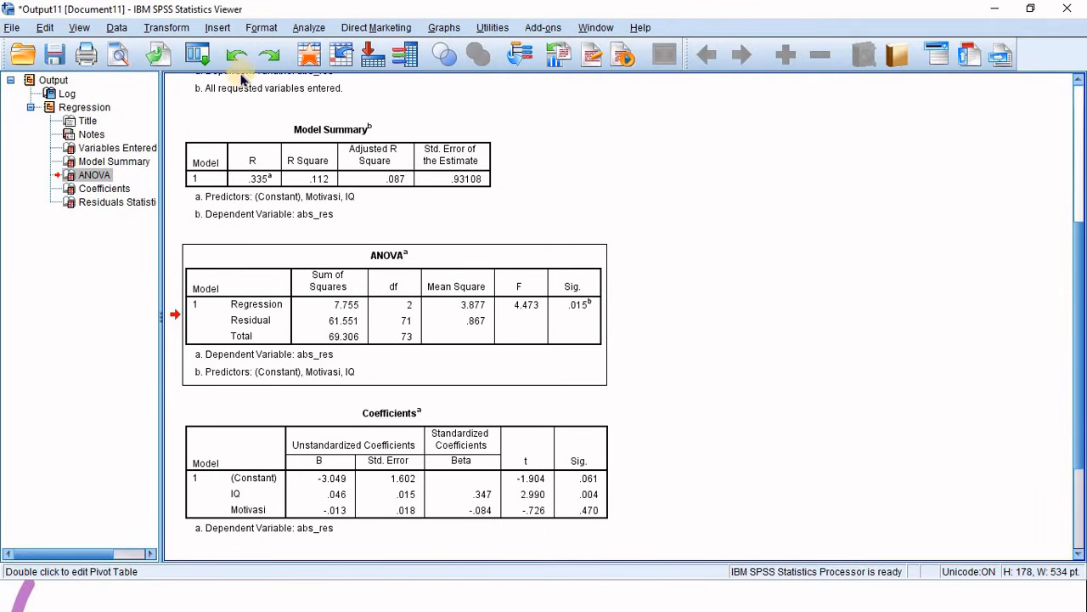
- Replace abs_res with Prestasi as the dependent variable in the linear regression on IQ and Motivasi, leaving the save settings unchanged
click(302, 30)
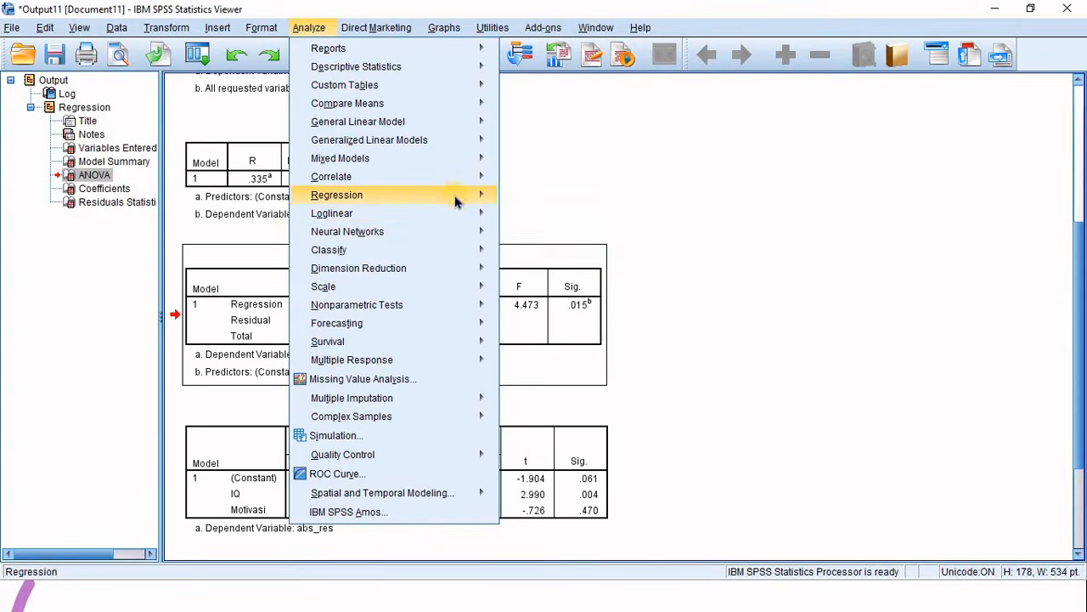
mouse_move(454, 201)
click(544, 214)
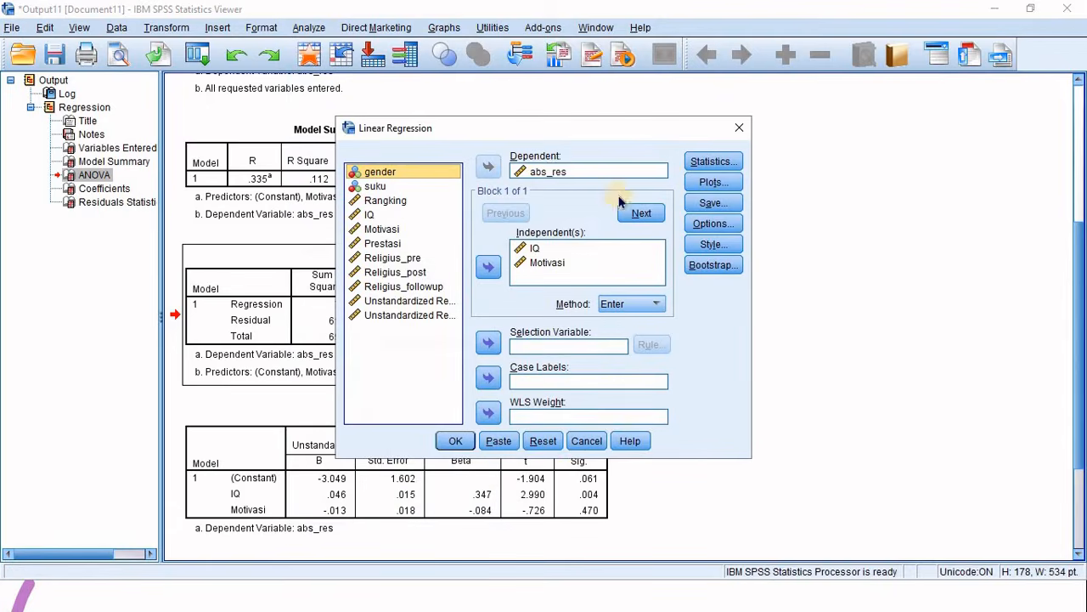
click(565, 174)
click(489, 166)
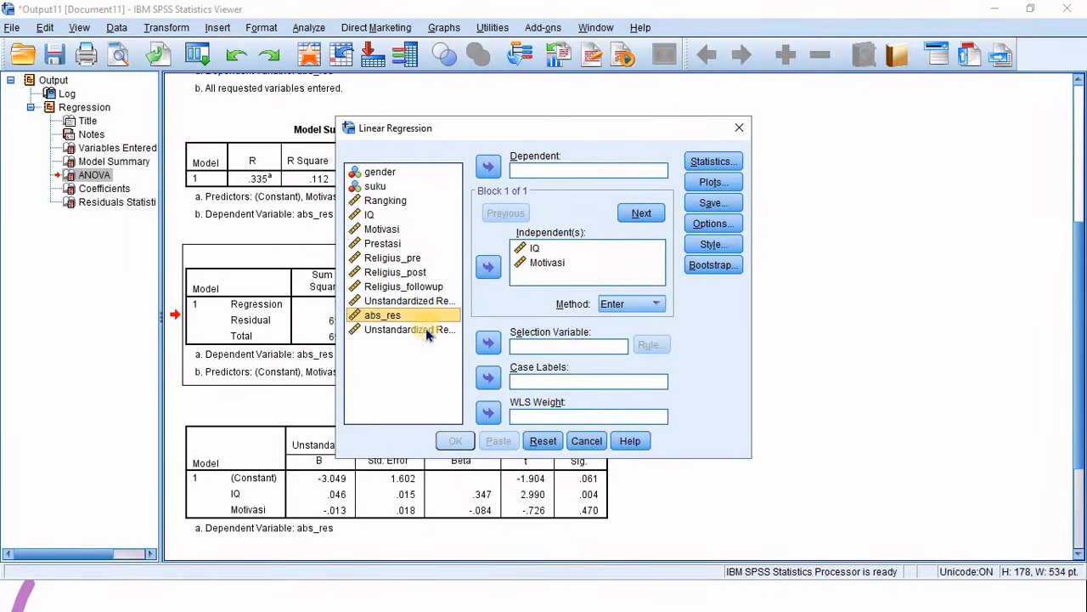
click(399, 244)
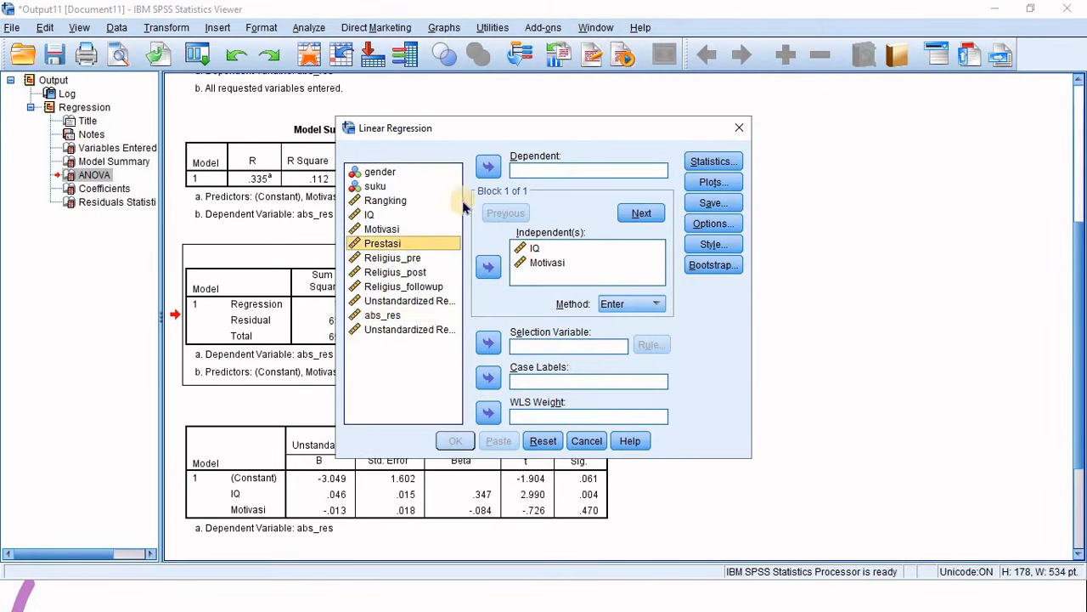
click(488, 166)
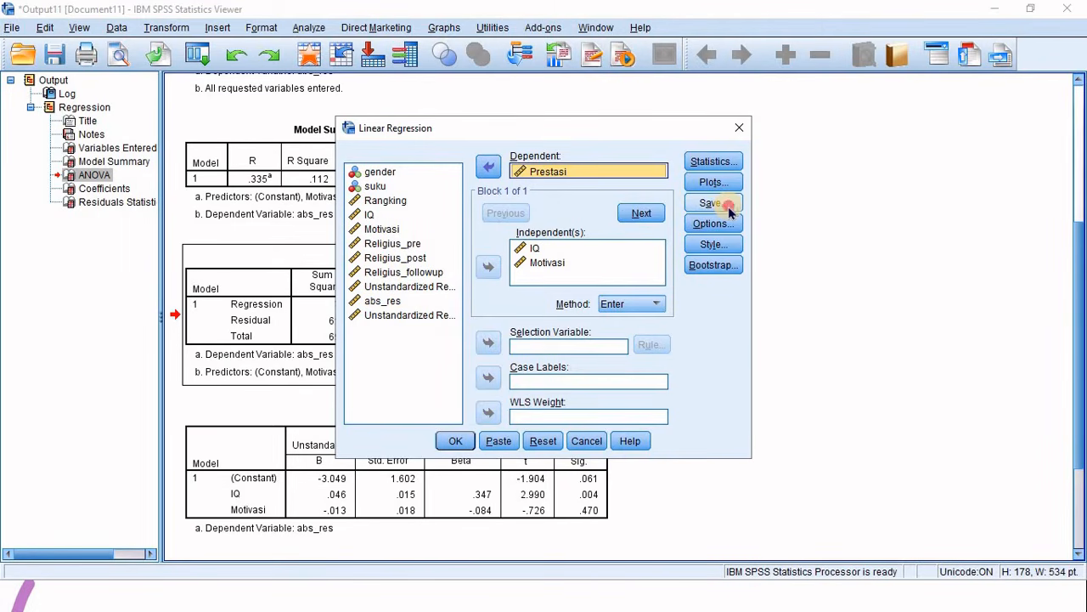
click(726, 205)
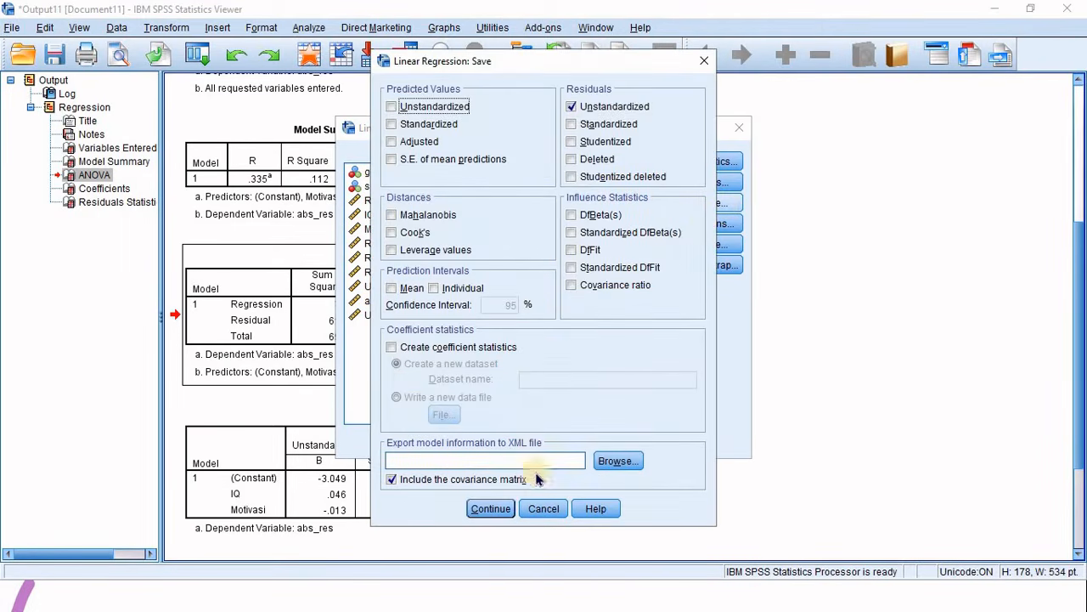
click(540, 508)
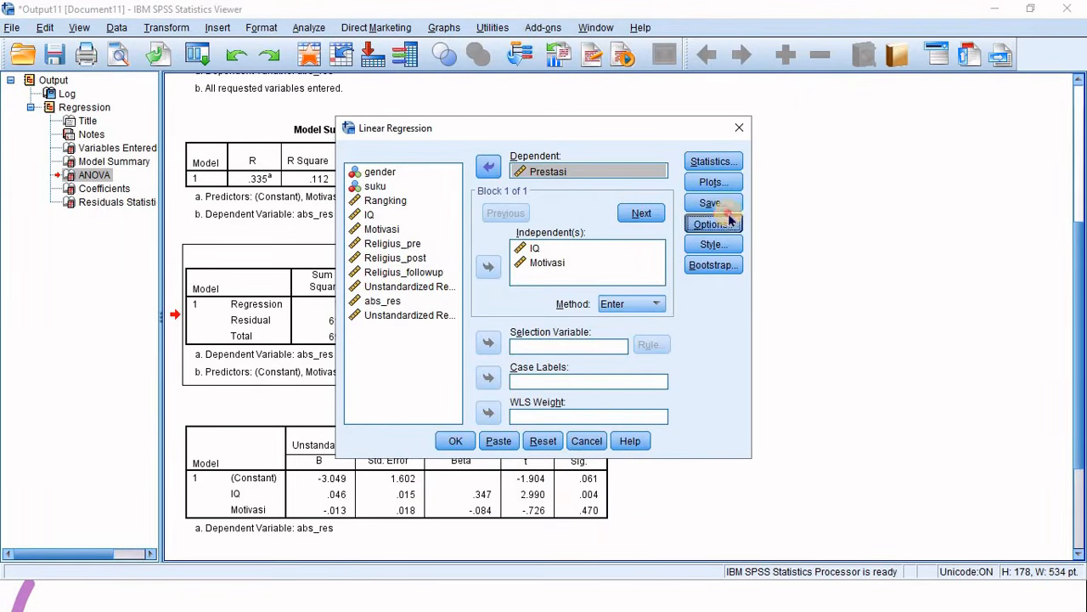
- Set up a regression scatterplot with *ZPRED on Y and *SRESID on X, and include the normal probability plot
click(714, 182)
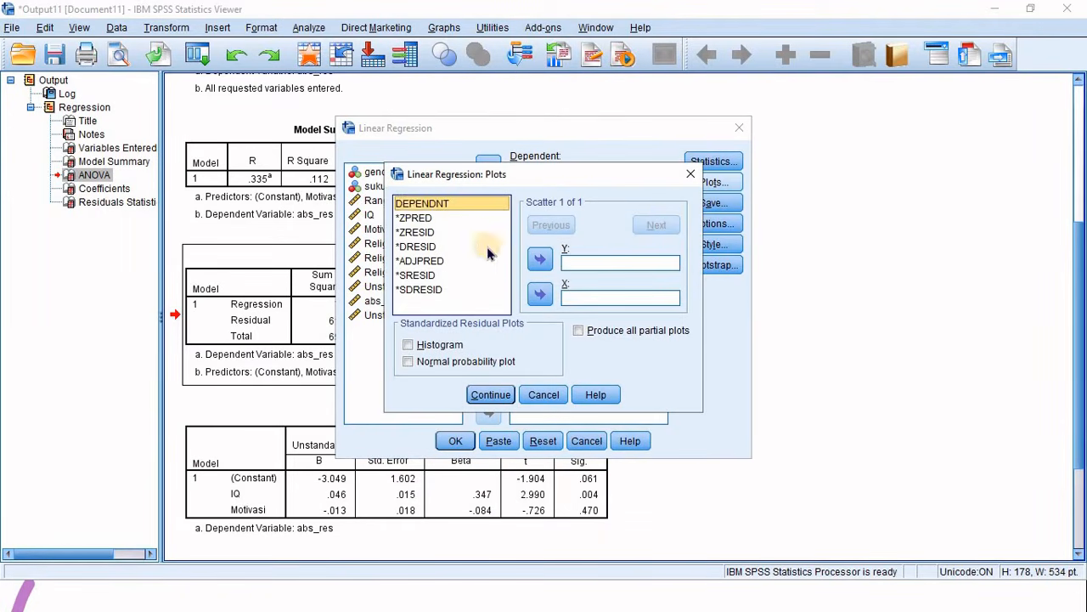
click(419, 218)
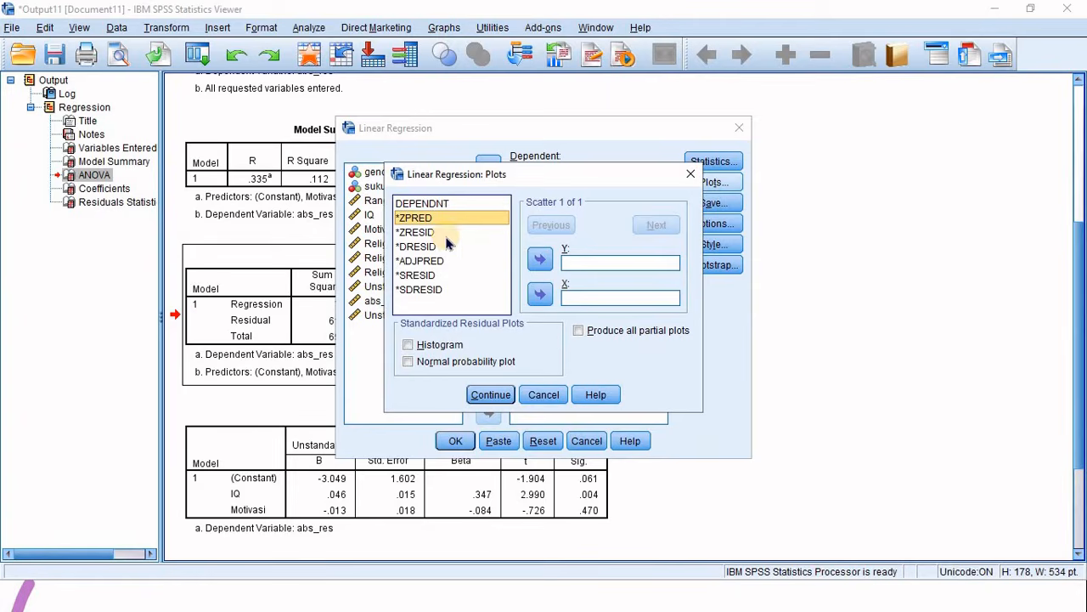
click(539, 258)
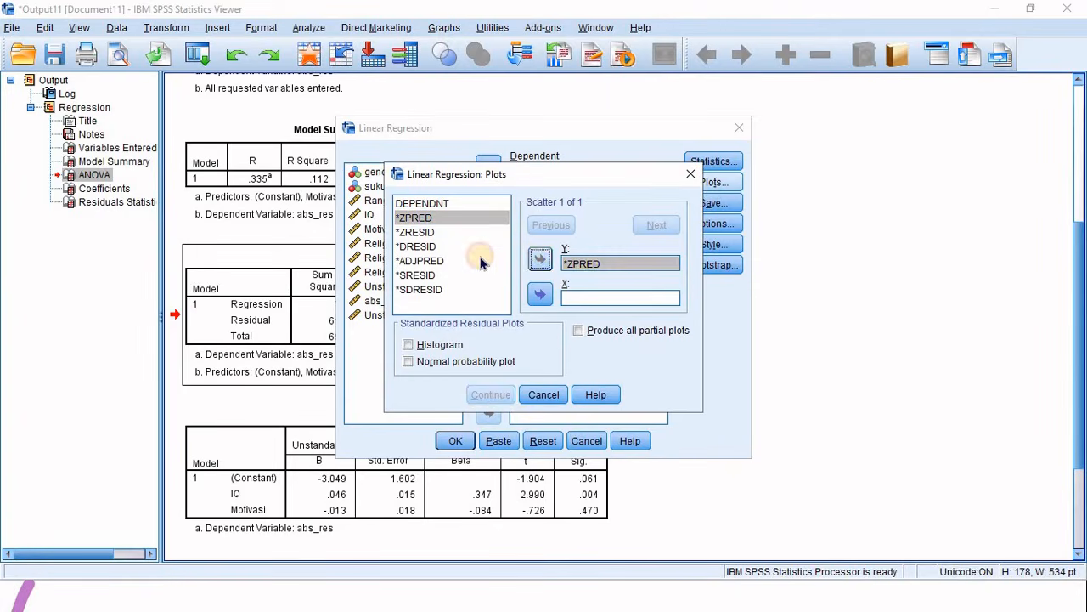
click(428, 273)
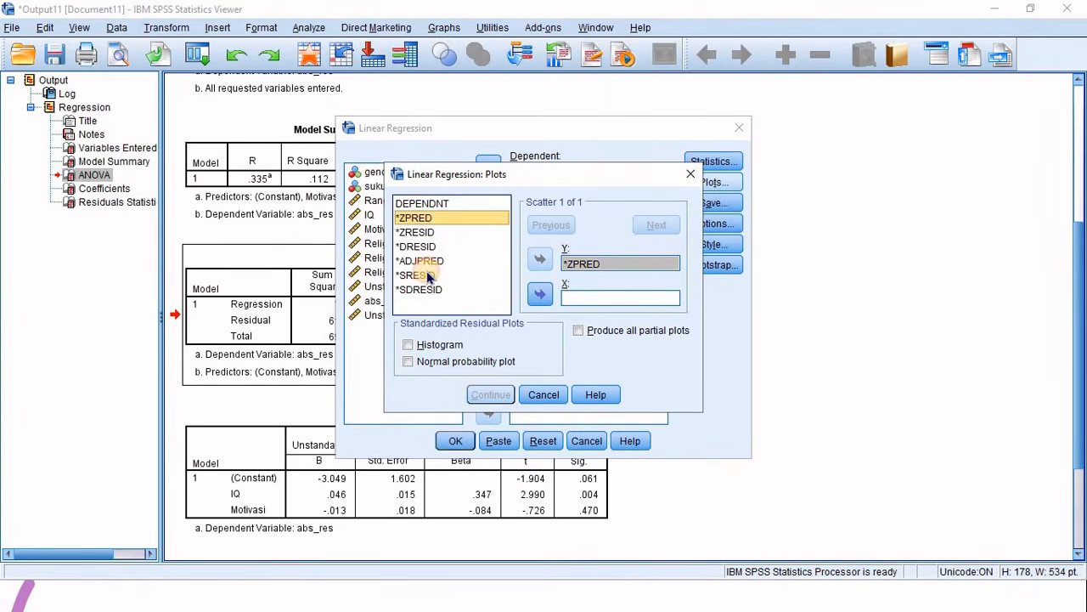
click(539, 294)
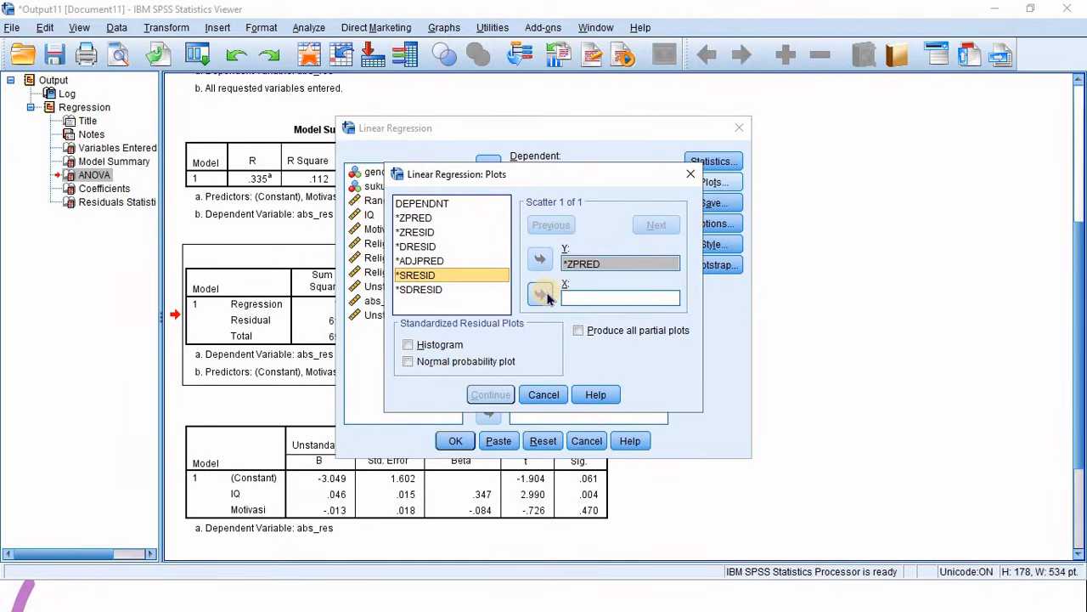
click(541, 294)
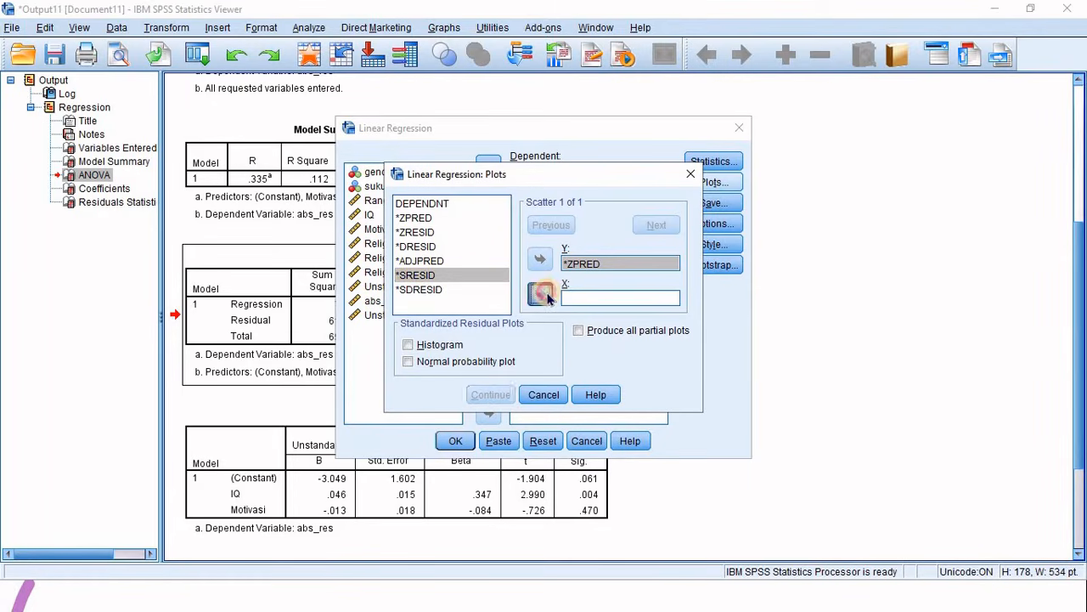
click(464, 364)
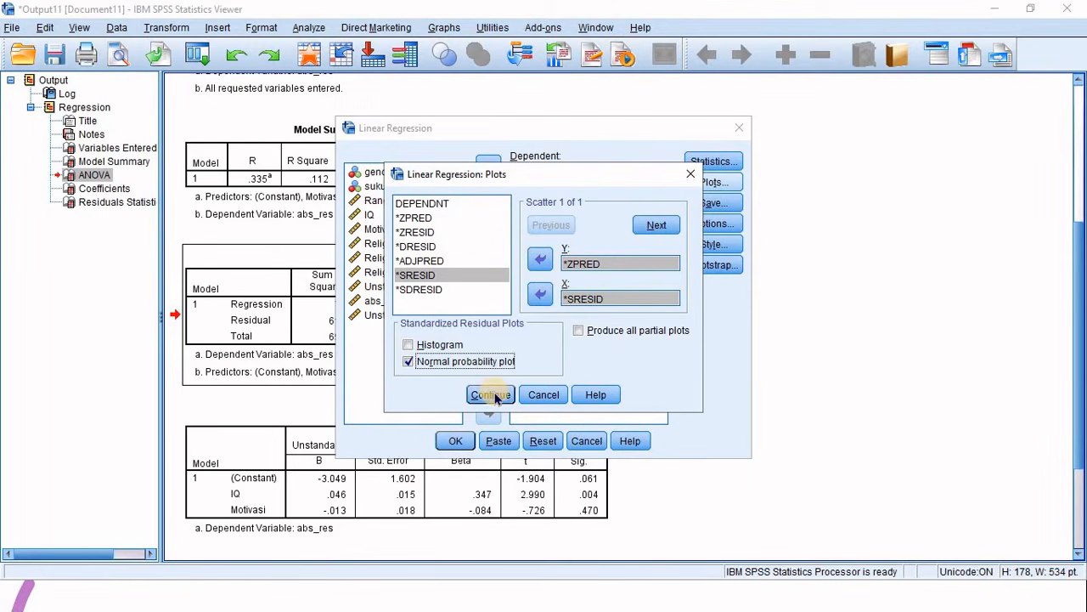
click(490, 394)
- Run the Prestasi regression and examine the scatterplot of standardized predicted values against studentized residuals
click(455, 440)
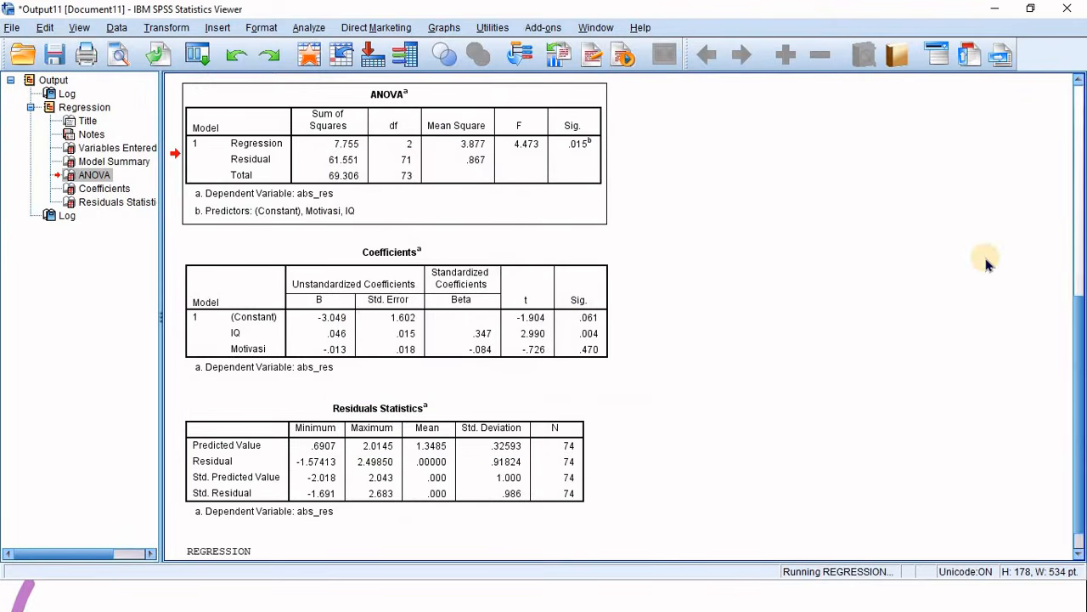
scroll(772, 353, down, 3)
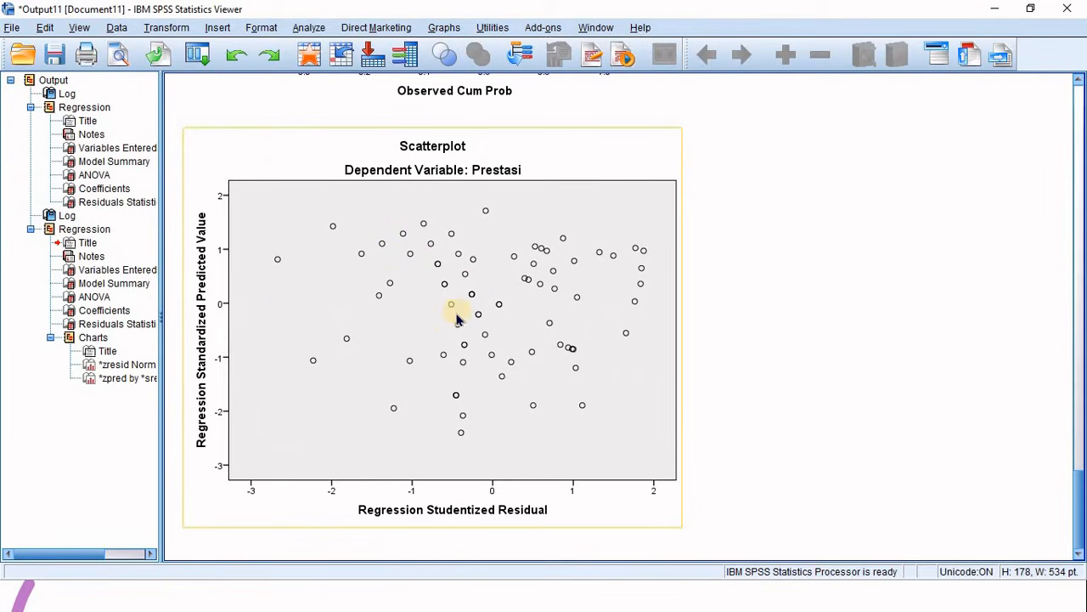
scroll(452, 312, up, 1)
scroll(449, 311, down, 1)
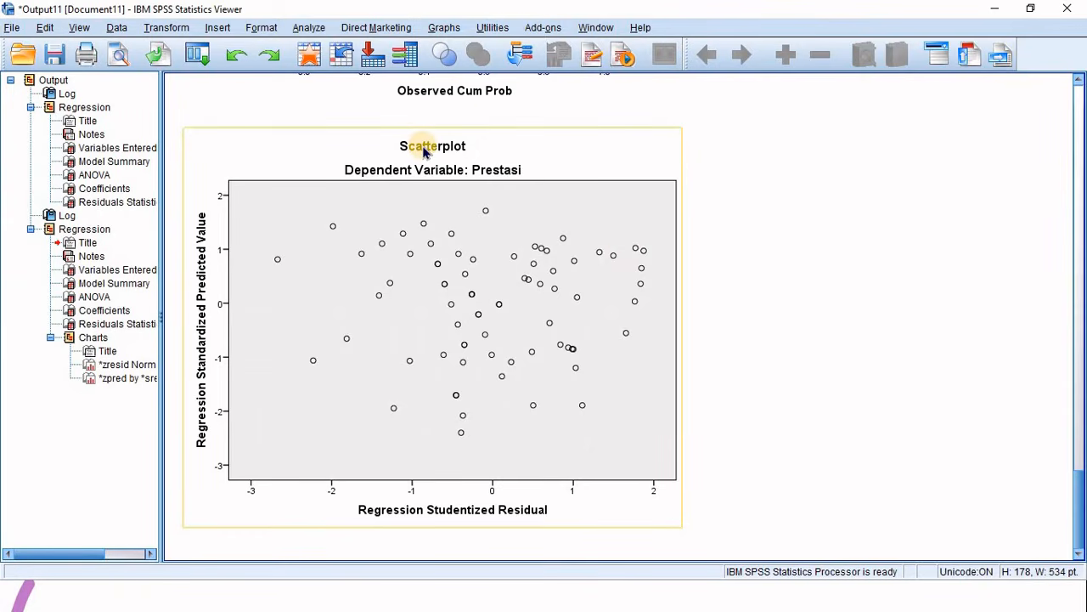
- Reset the linear regression settings and assign Prestasi as the dependent variable with IQ and Motivasi as independents
click(310, 27)
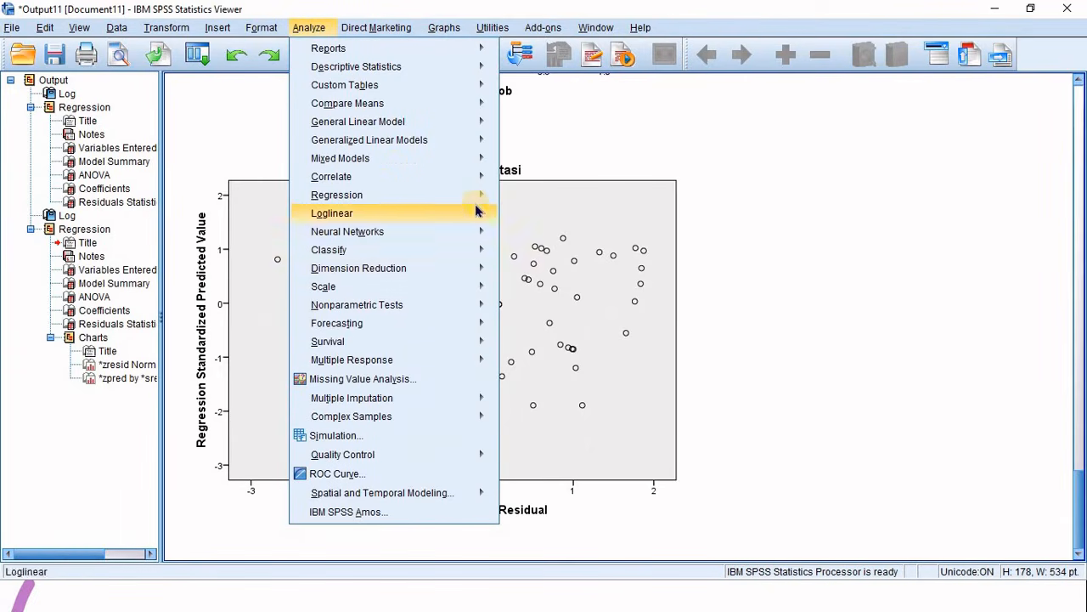
mouse_move(475, 195)
click(535, 213)
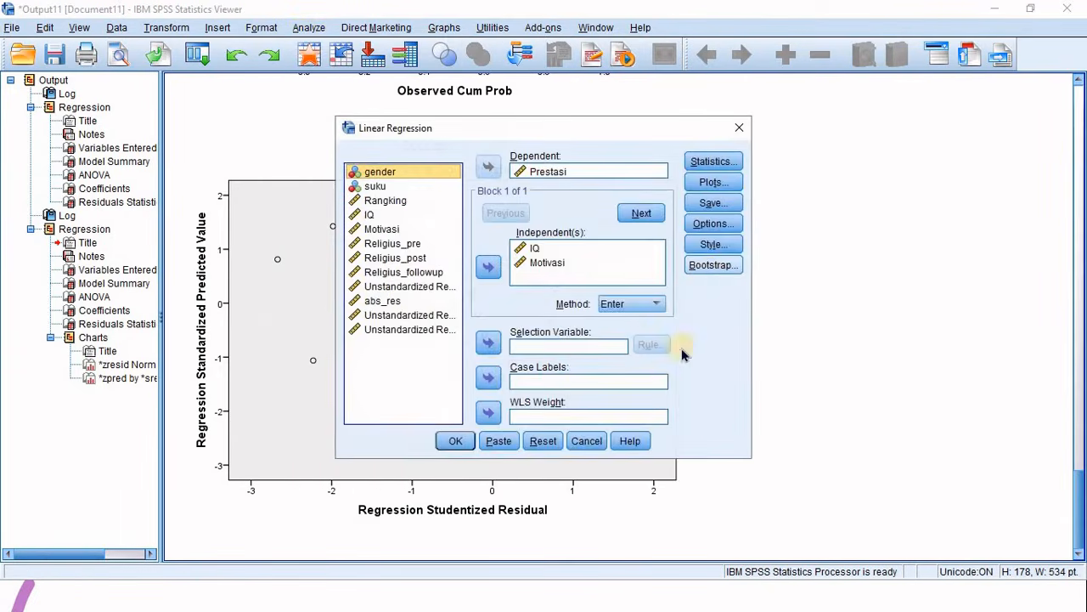
click(544, 440)
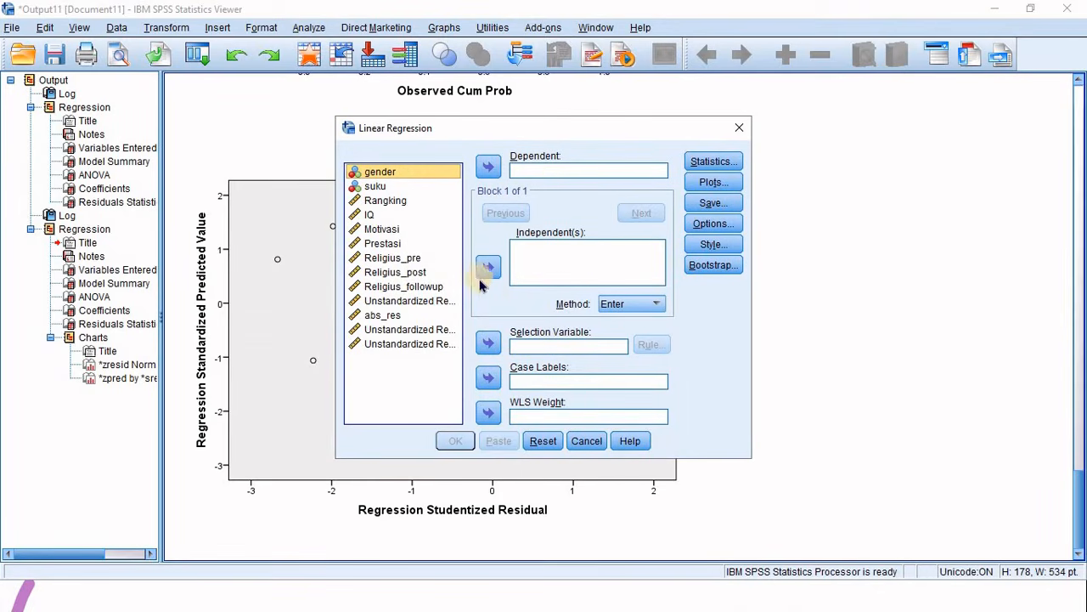
click(382, 244)
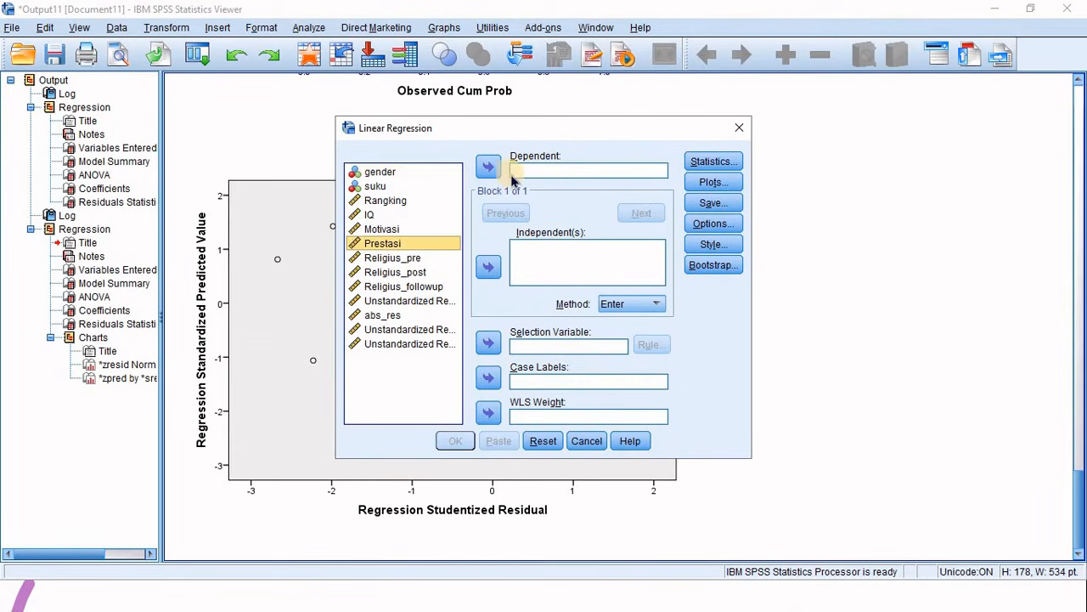
click(489, 168)
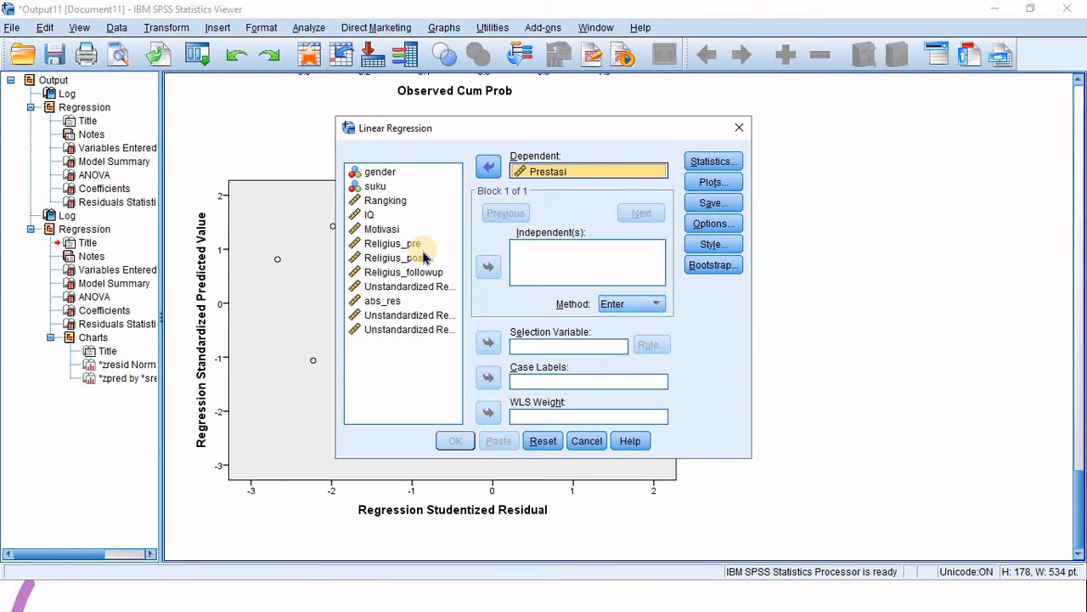
click(382, 229)
shift+click(370, 214)
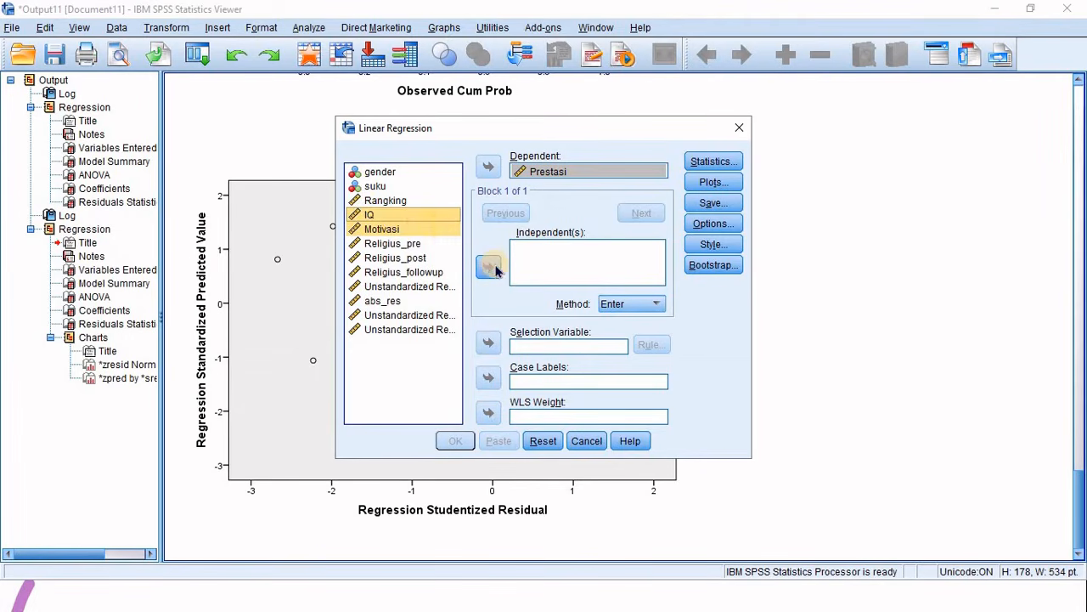
click(491, 266)
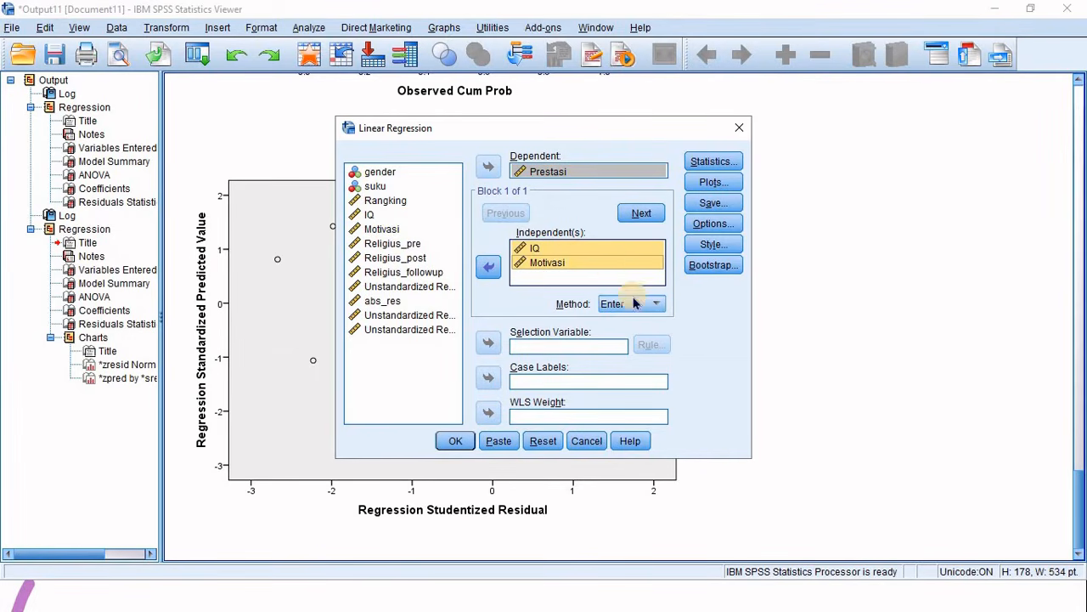
- Review the available regression methods for the IQ and Motivasi block, keeping Enter as the method
click(634, 303)
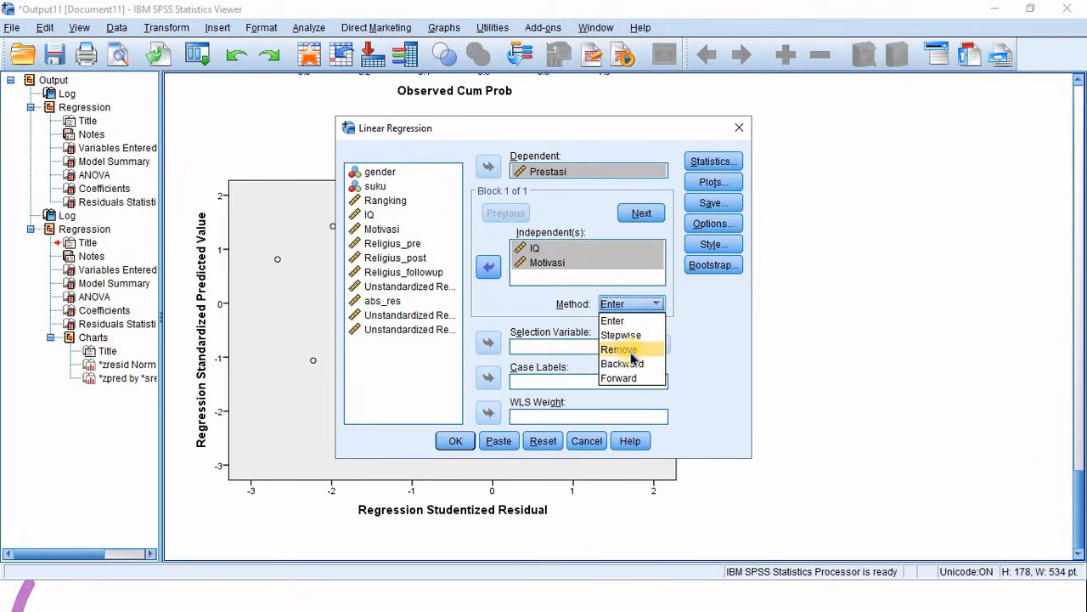
click(668, 305)
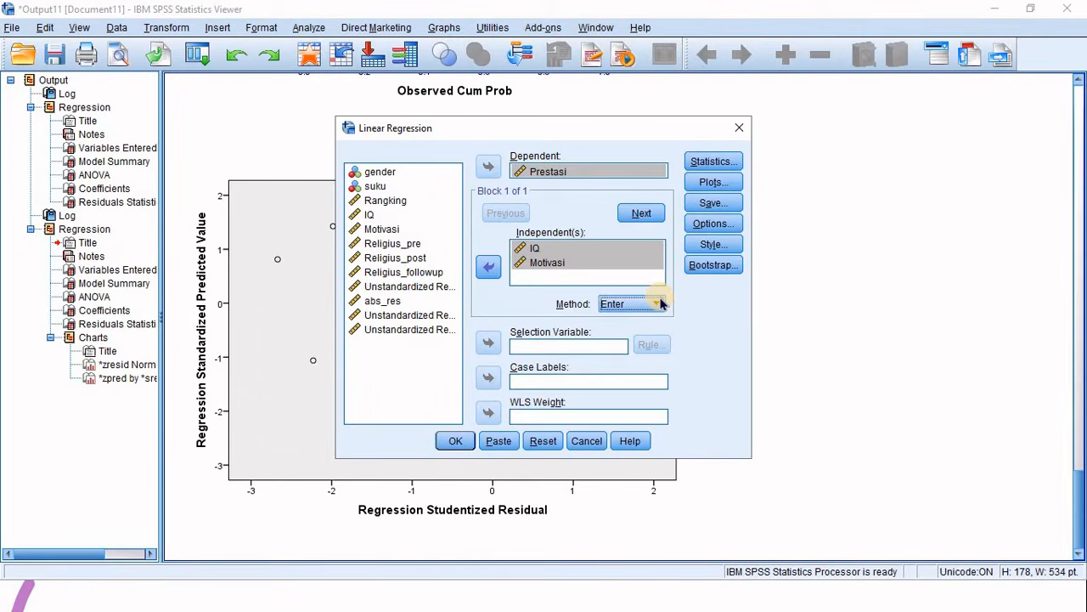
click(538, 248)
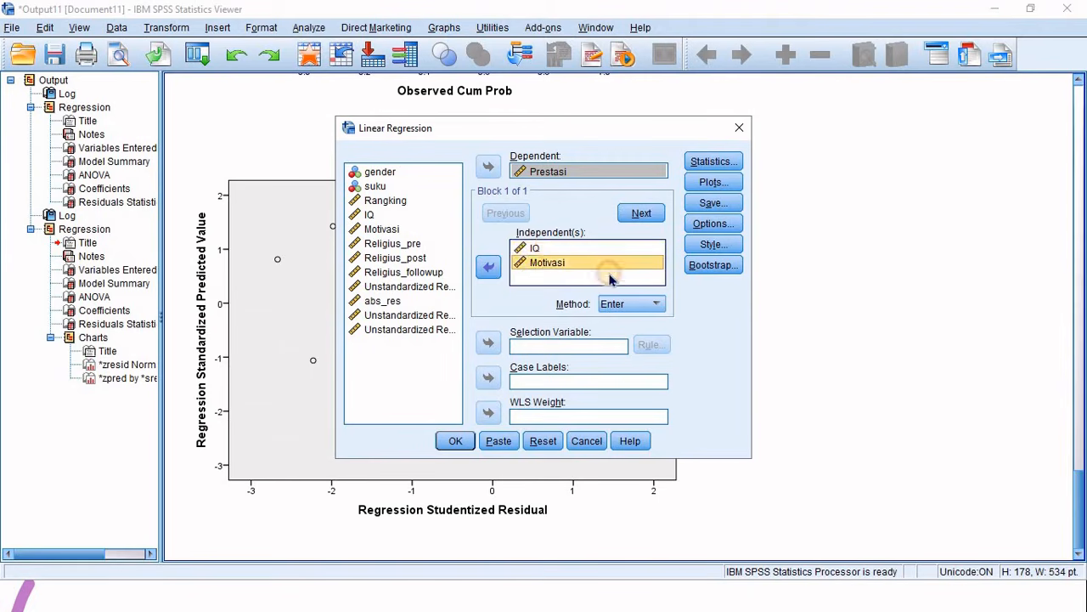
click(646, 308)
click(626, 324)
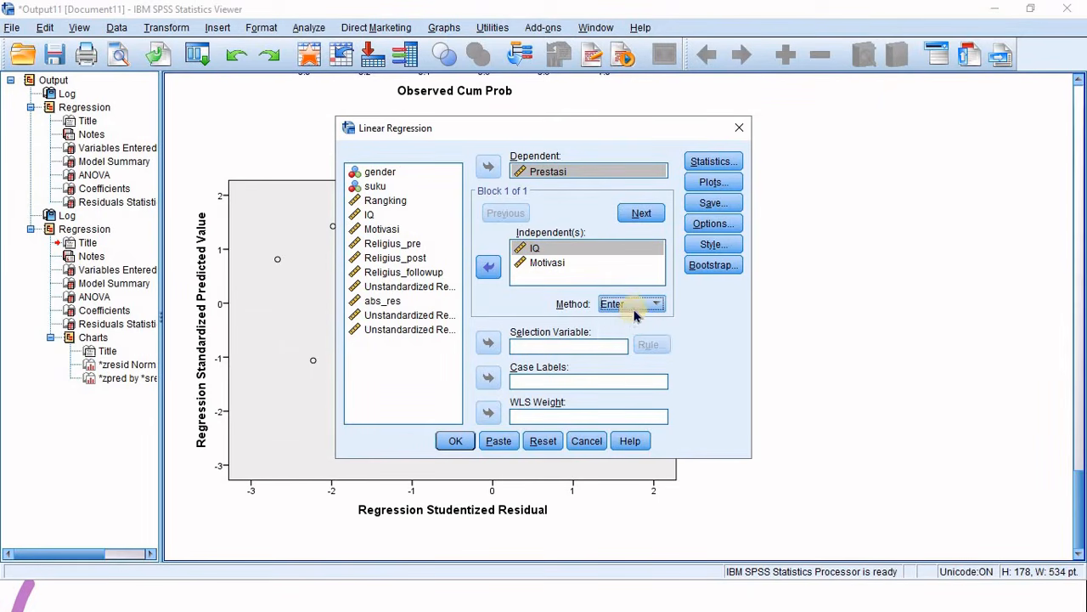
click(624, 304)
click(624, 322)
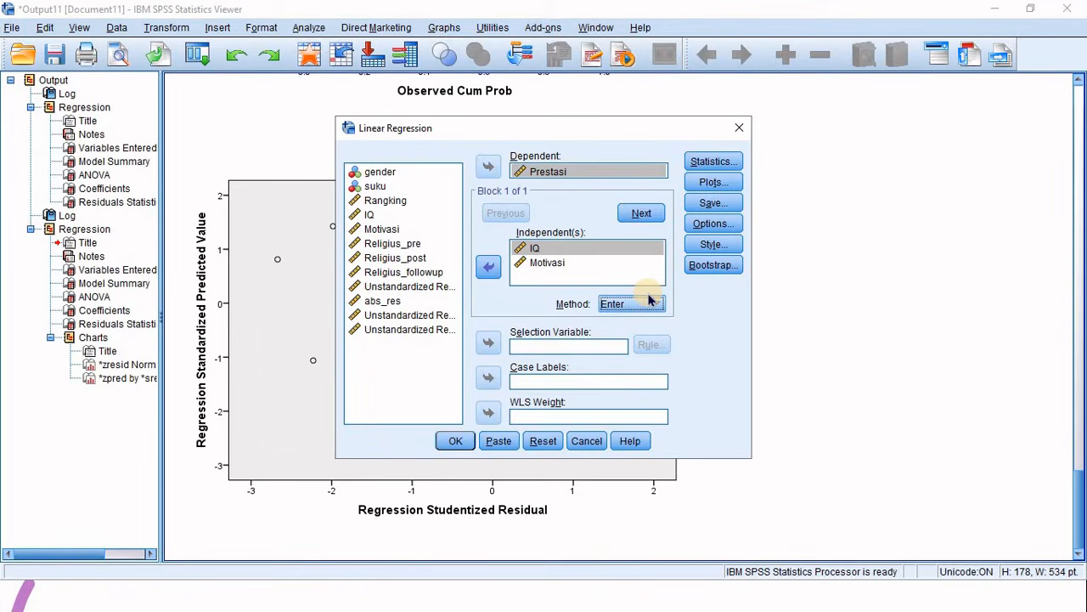
click(654, 303)
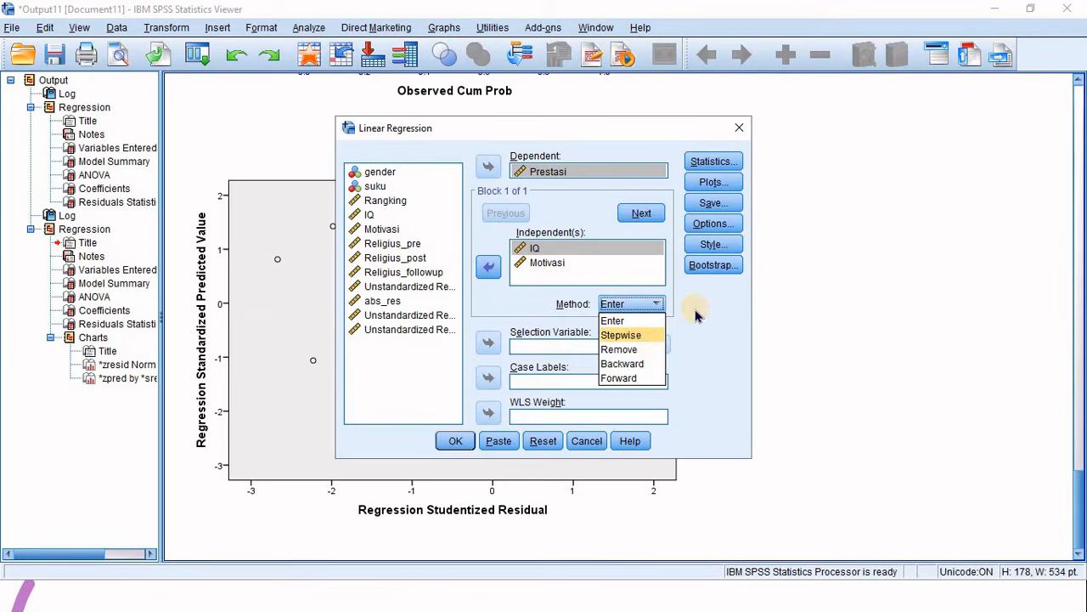
click(695, 311)
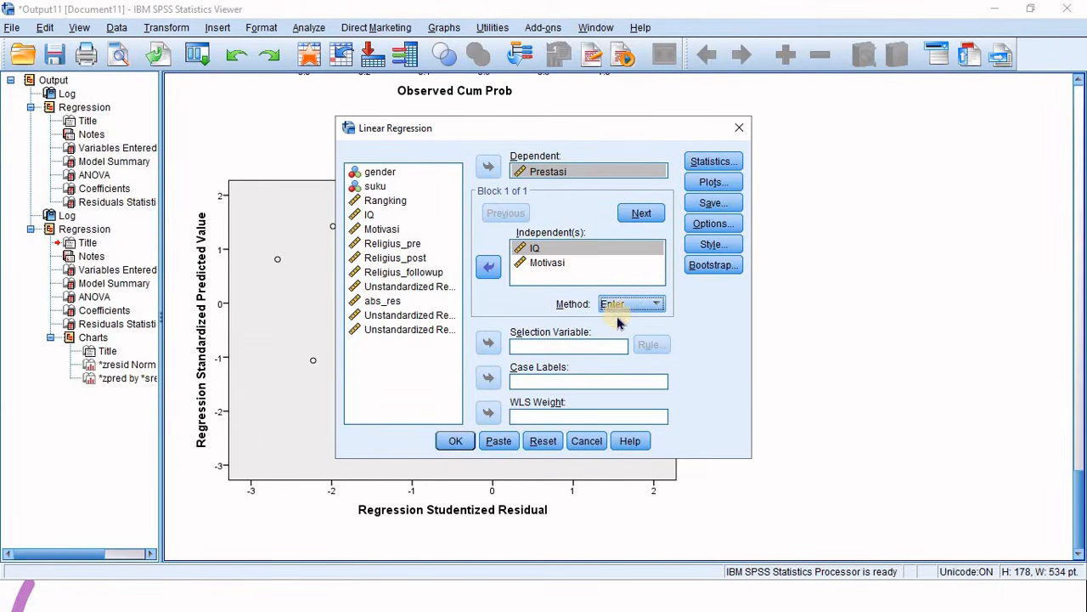
- Add descriptives, part and partial correlations, and collinearity diagnostics to the Prestasi regression and run it
click(723, 224)
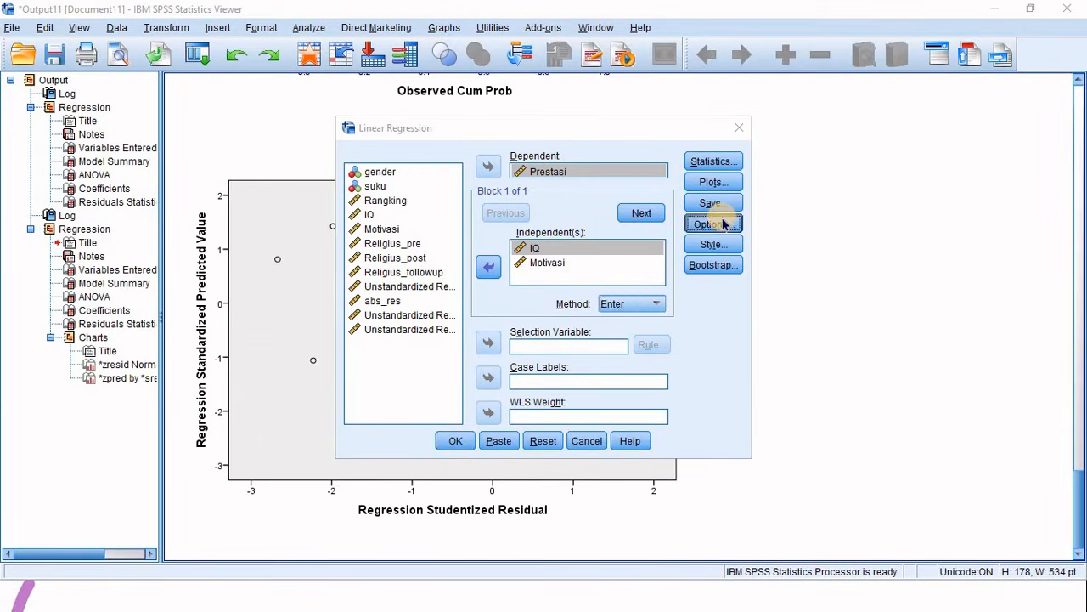
click(568, 401)
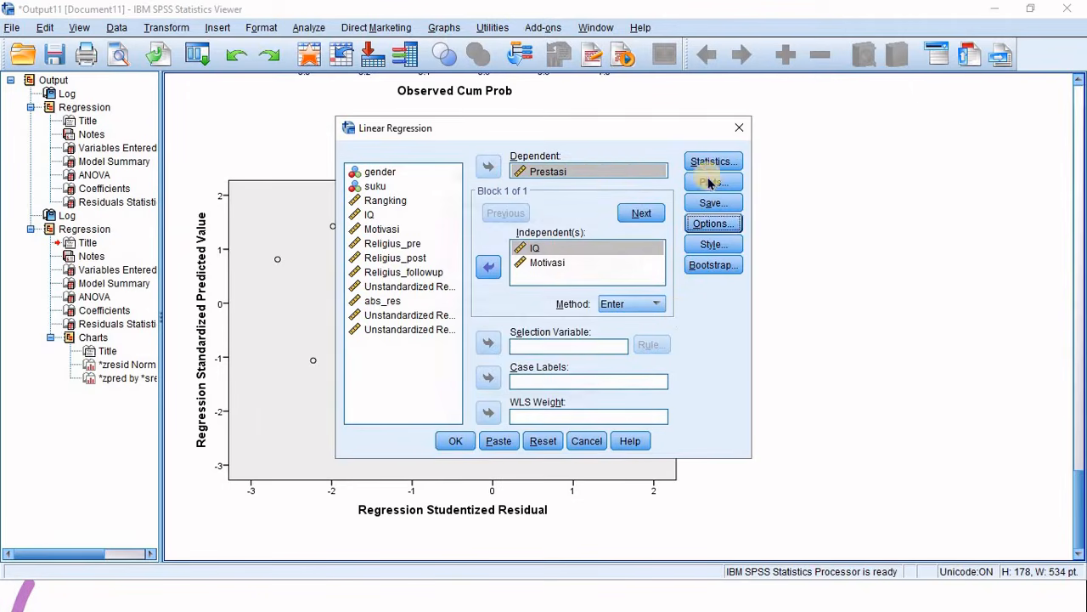
click(712, 163)
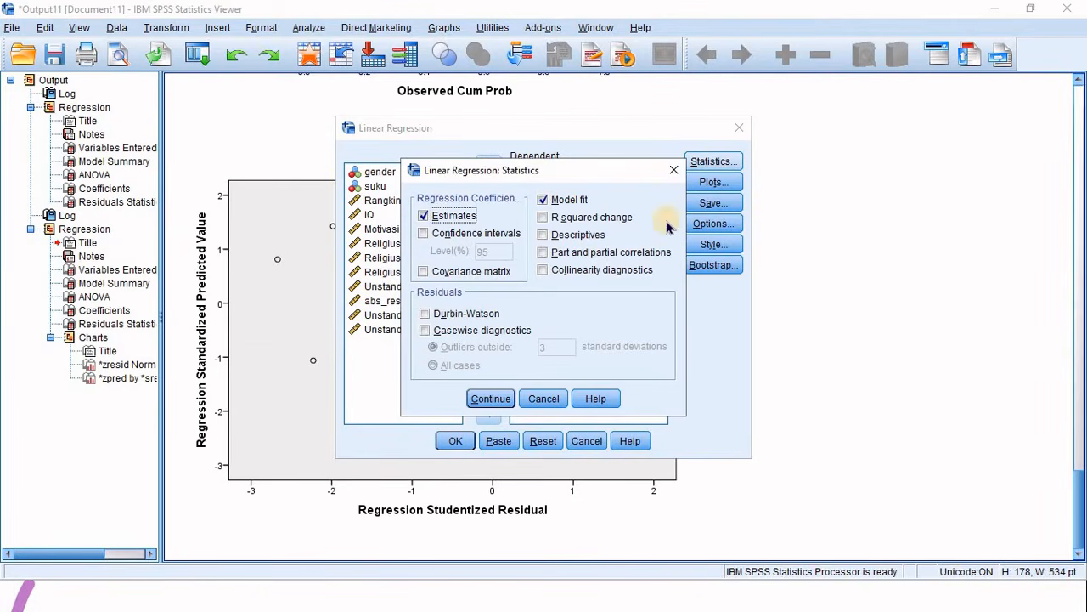
click(597, 261)
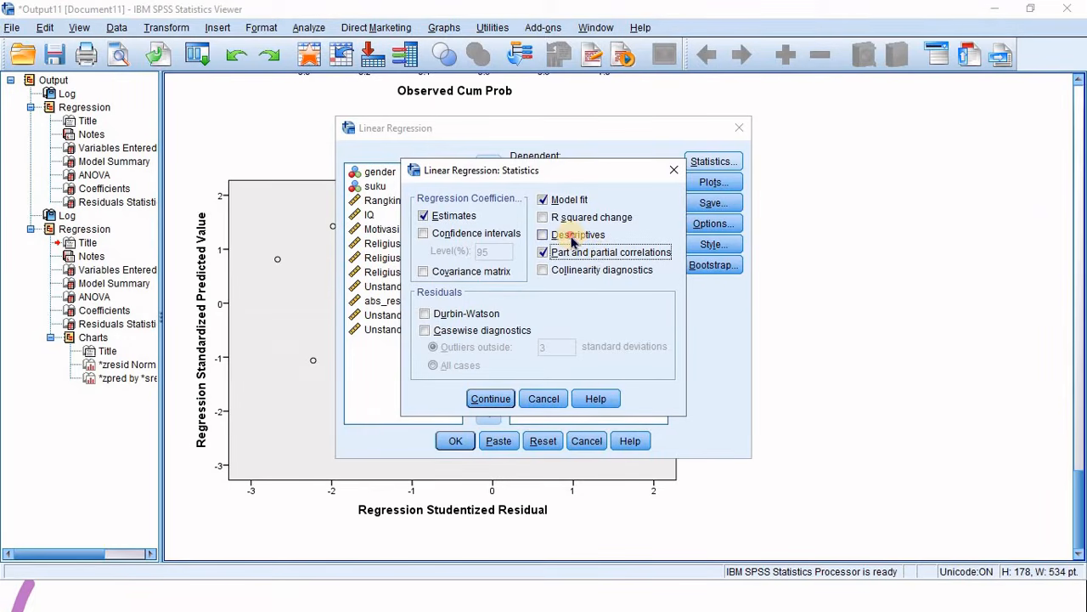
click(573, 237)
click(567, 272)
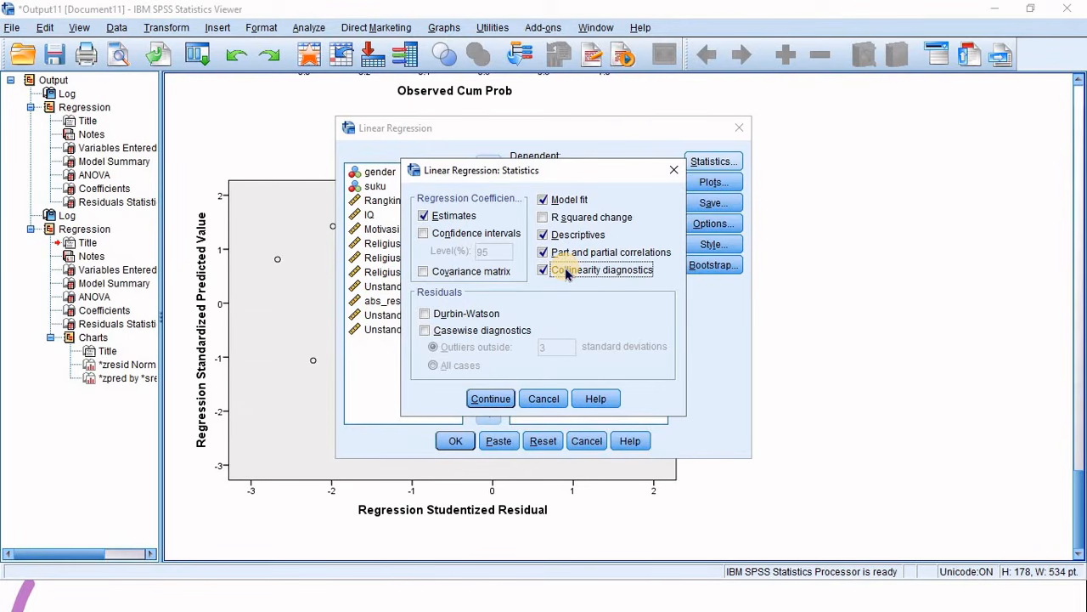
click(486, 398)
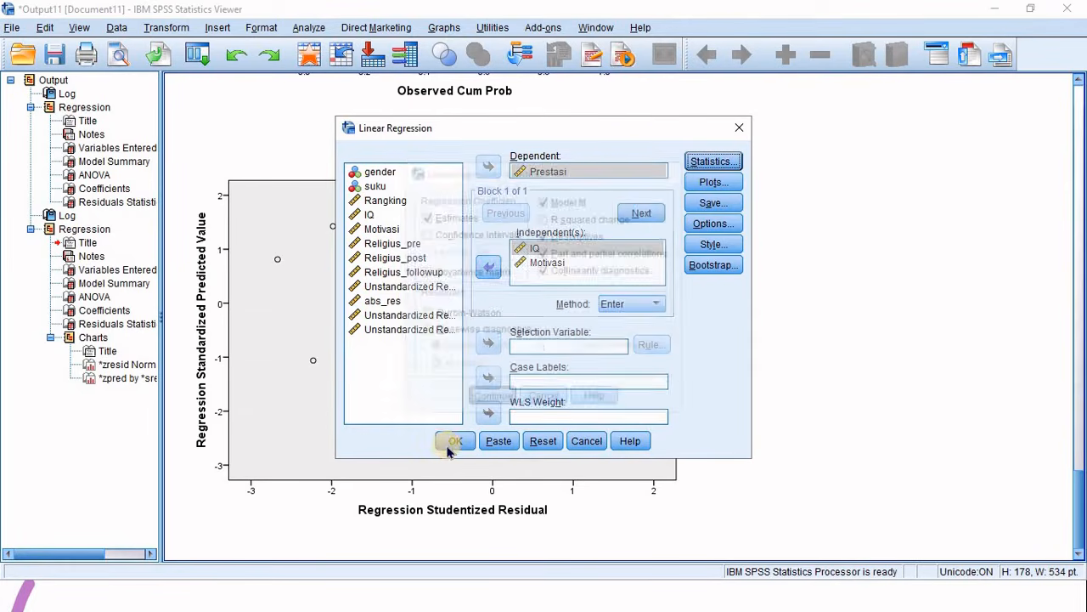
click(452, 442)
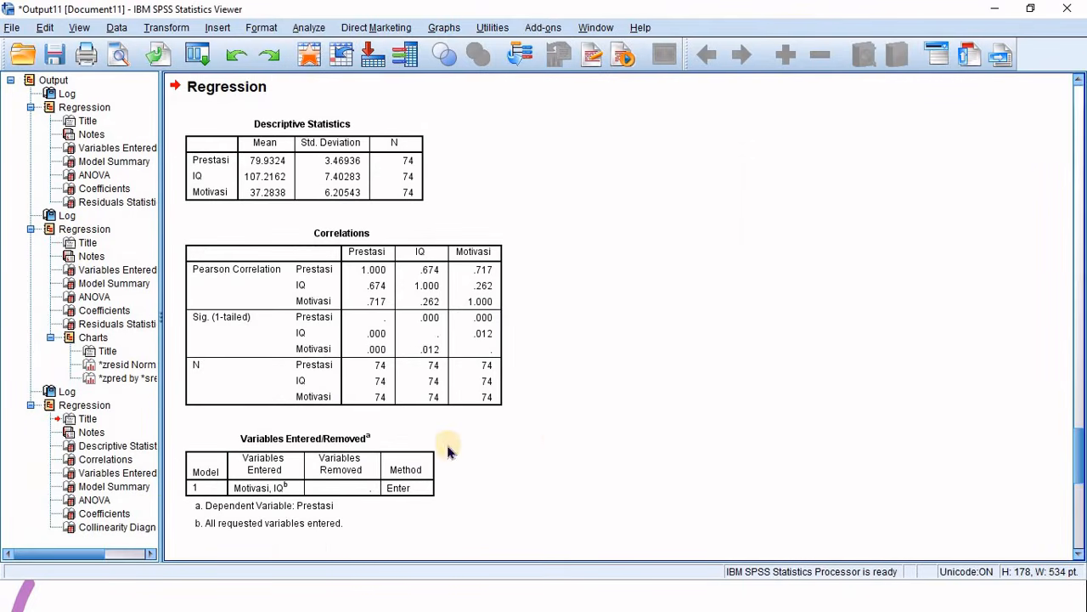
- Examine the new regression output, from the descriptive statistics and correlations through the model summary and ANOVA to the coefficients
scroll(684, 392, down, 3)
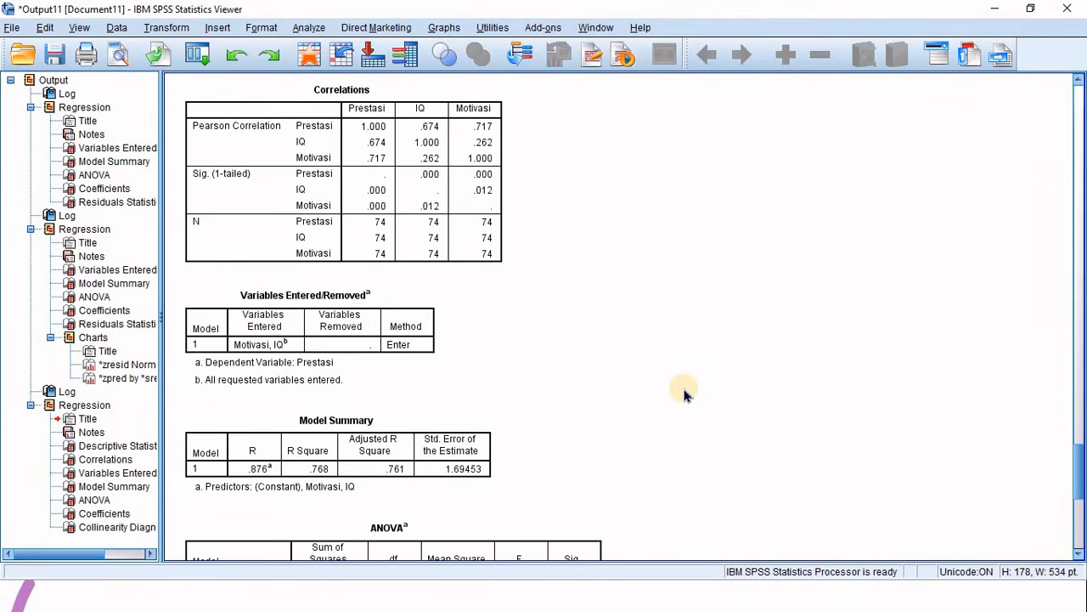
scroll(684, 392, down, 3)
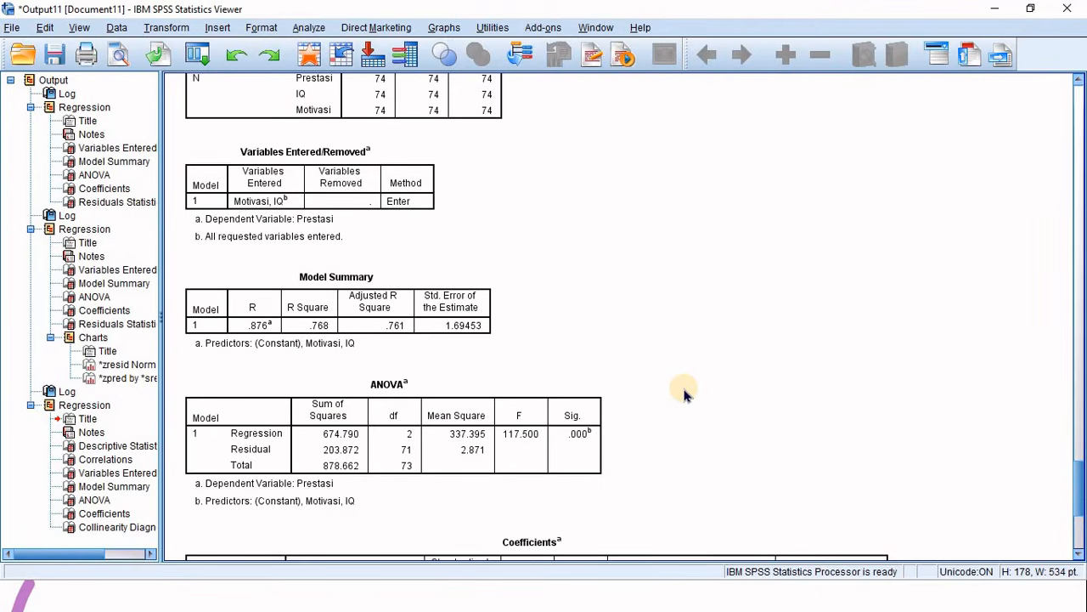
scroll(306, 255, up, 9)
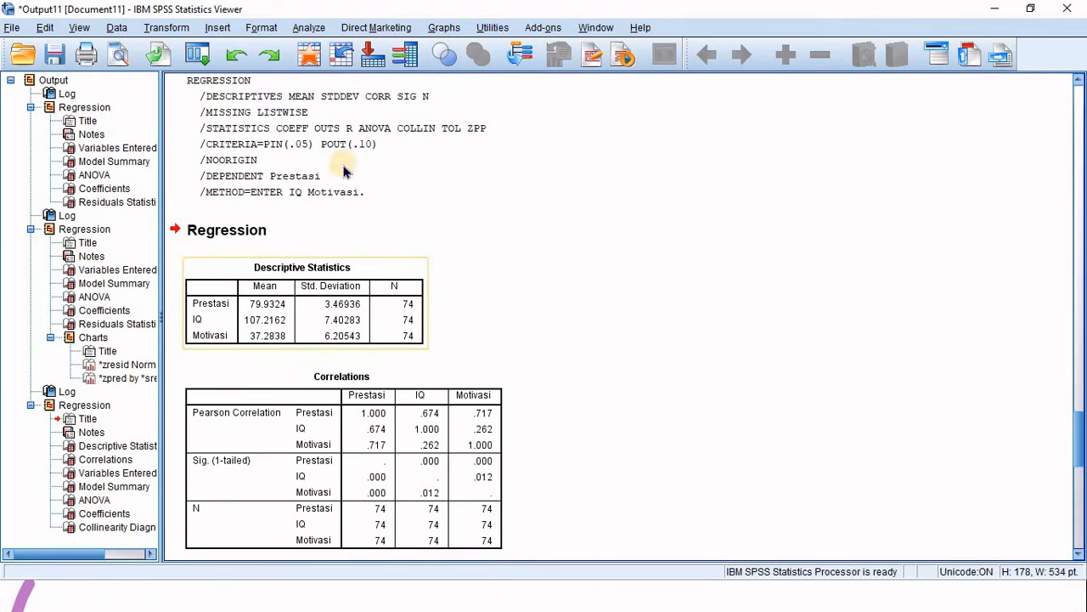
scroll(298, 285, down, 3)
click(330, 268)
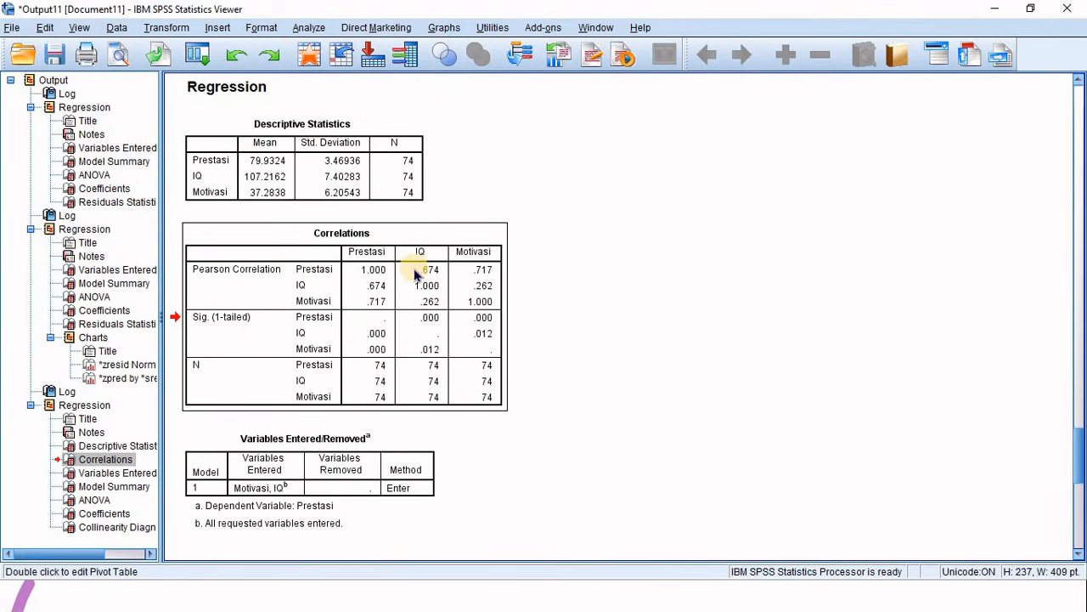
scroll(415, 270, down, 3)
scroll(374, 289, down, 6)
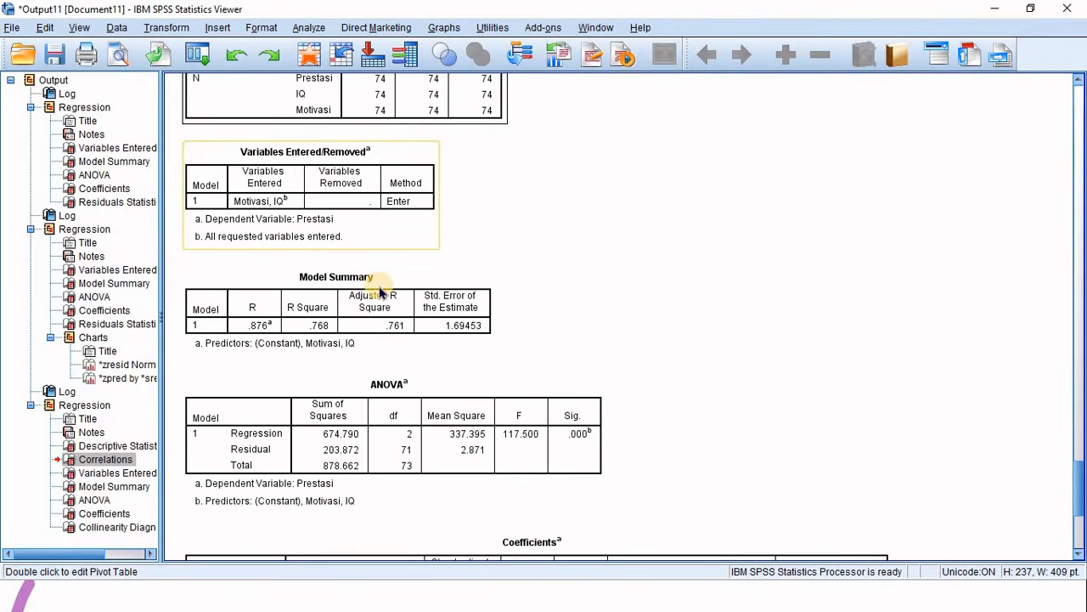
click(370, 313)
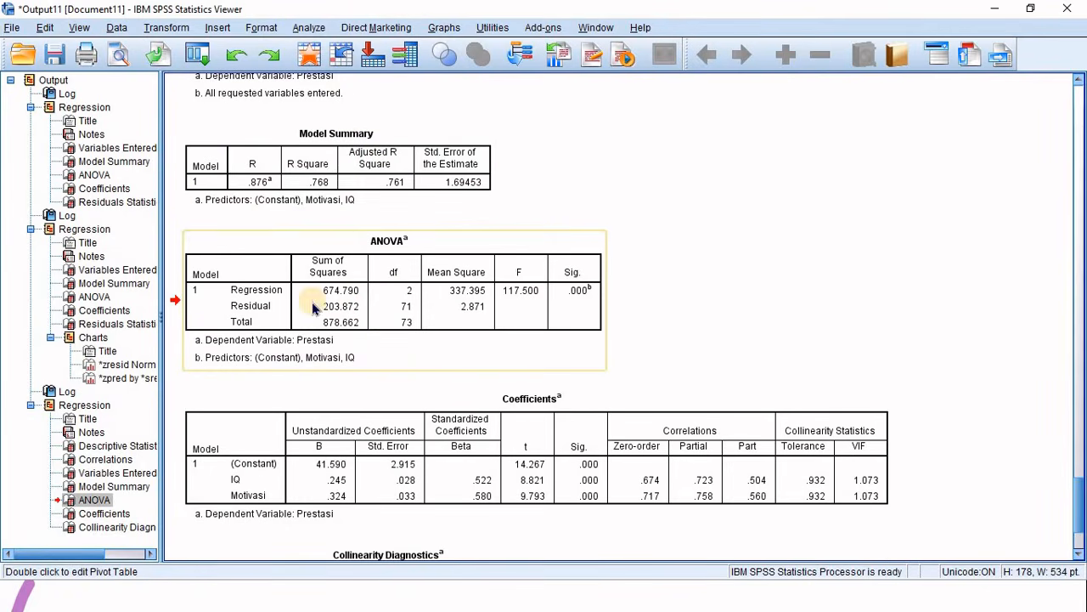
click(328, 175)
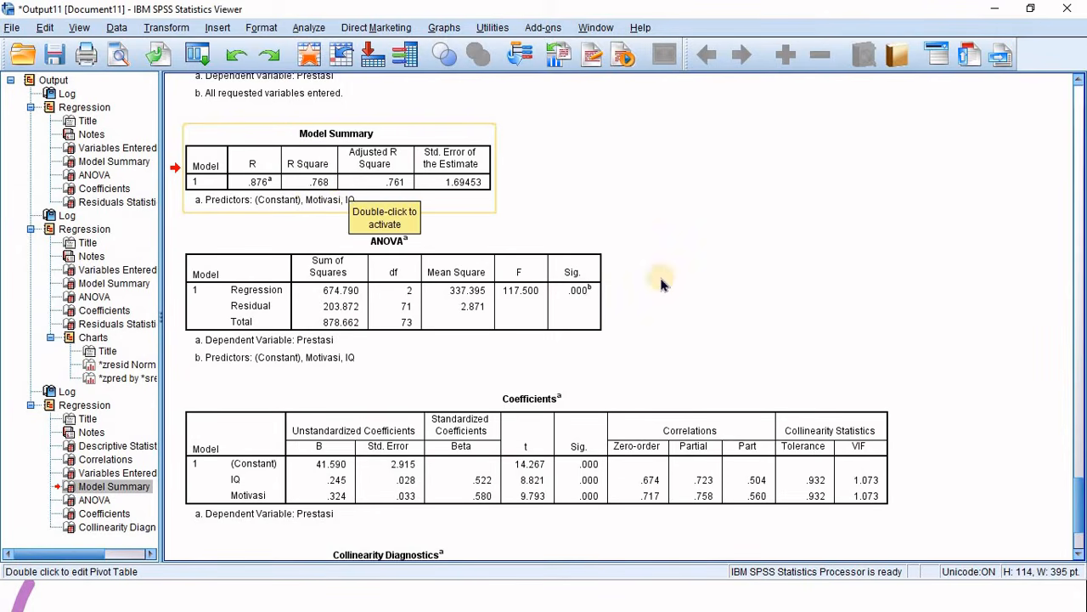
click(502, 410)
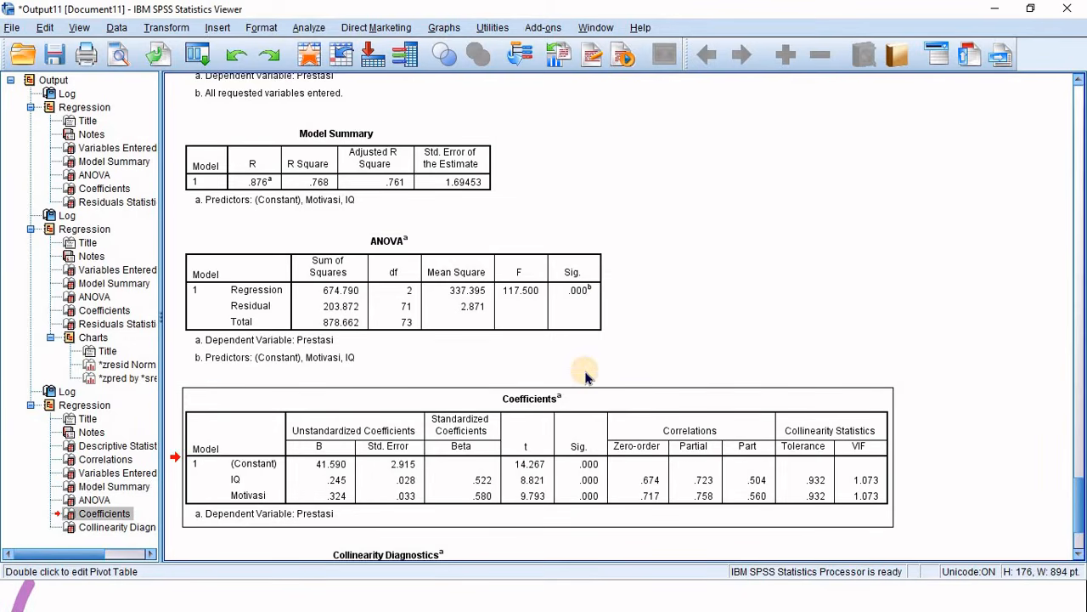
scroll(501, 410, down, 3)
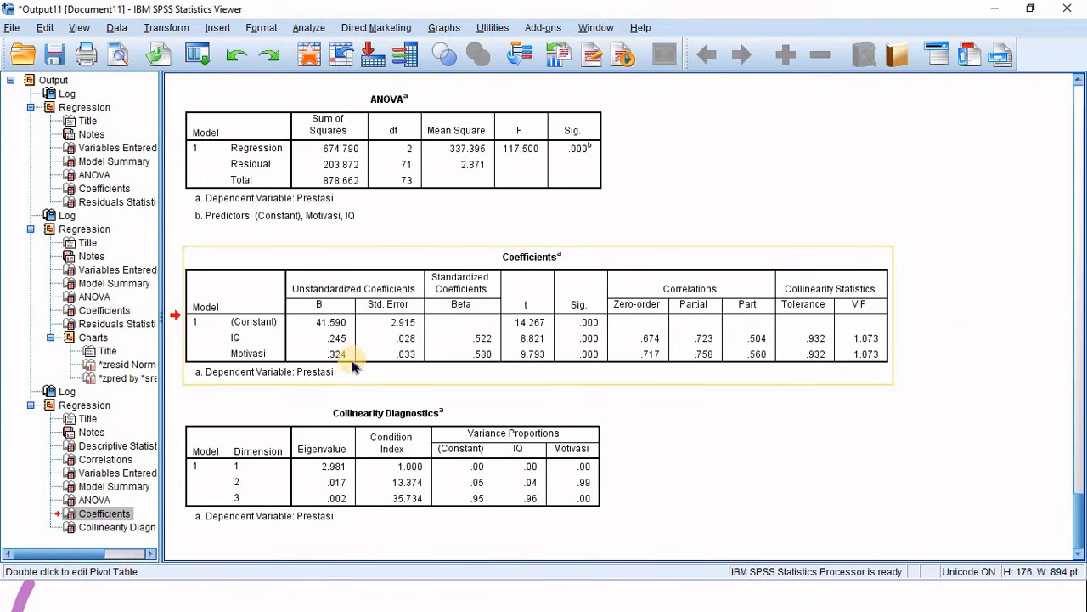
- Copy the Coefficients table and switch to the Persamaan regresi slide of the Analisis regresi ganda presentation in PowerPoint
right_click(496, 294)
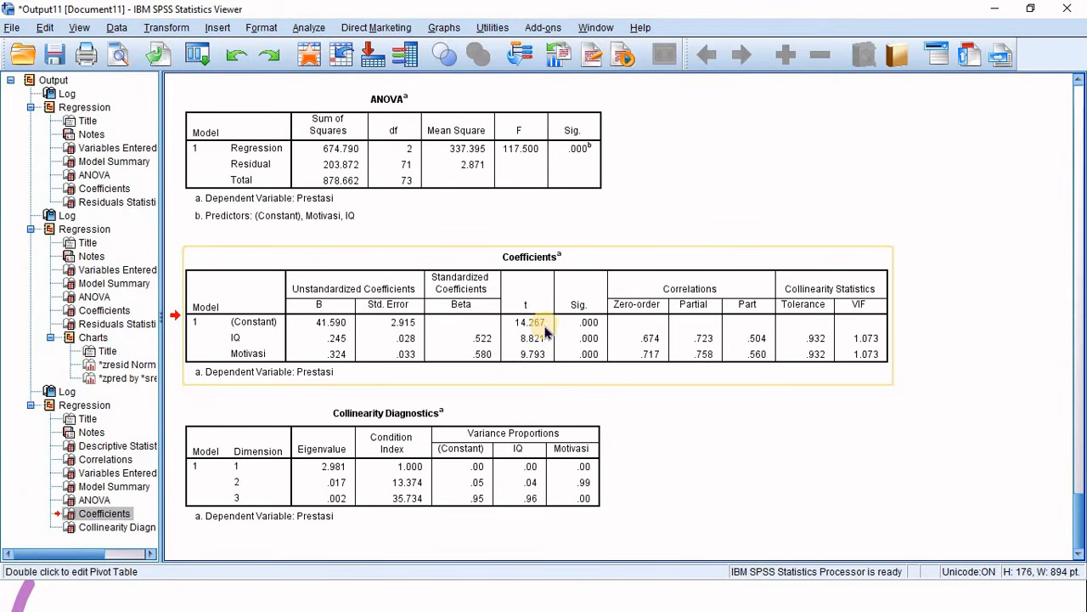
key(alt+Tab)
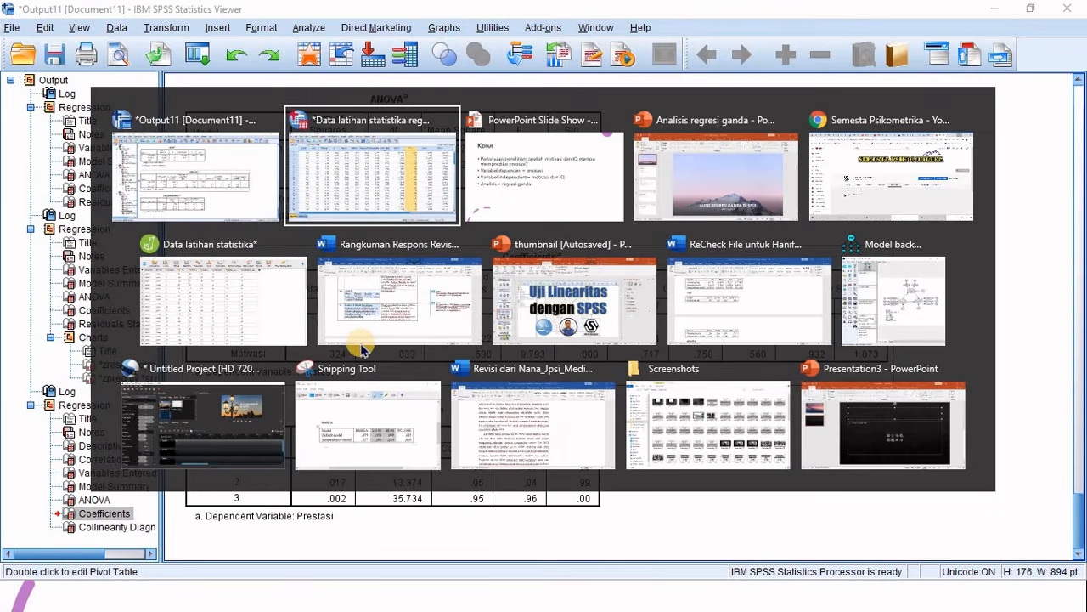
key(alt+Tab)
key(alt+Tab)
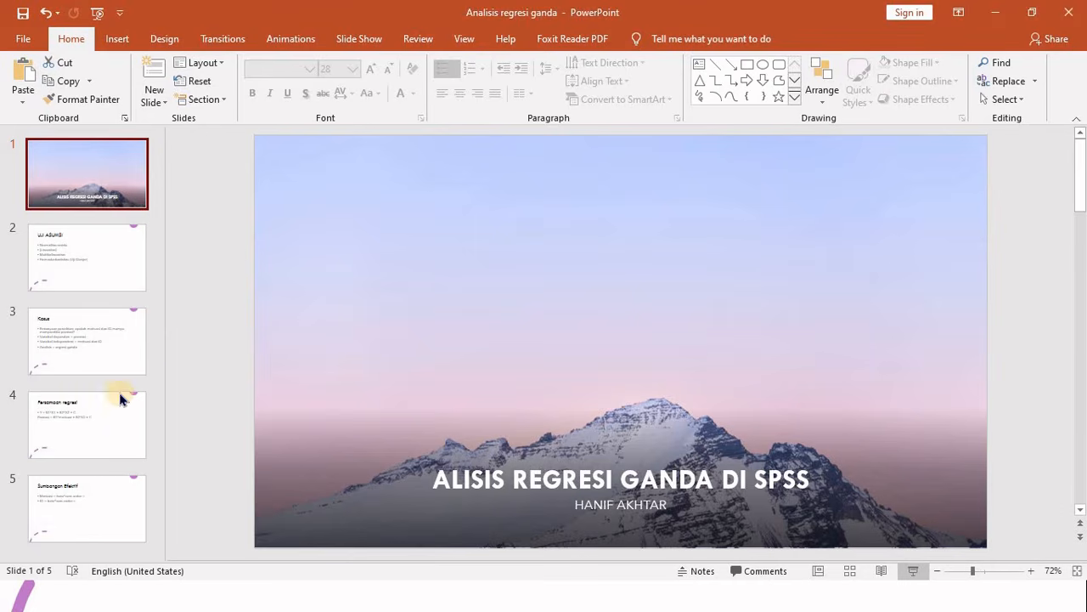
click(102, 429)
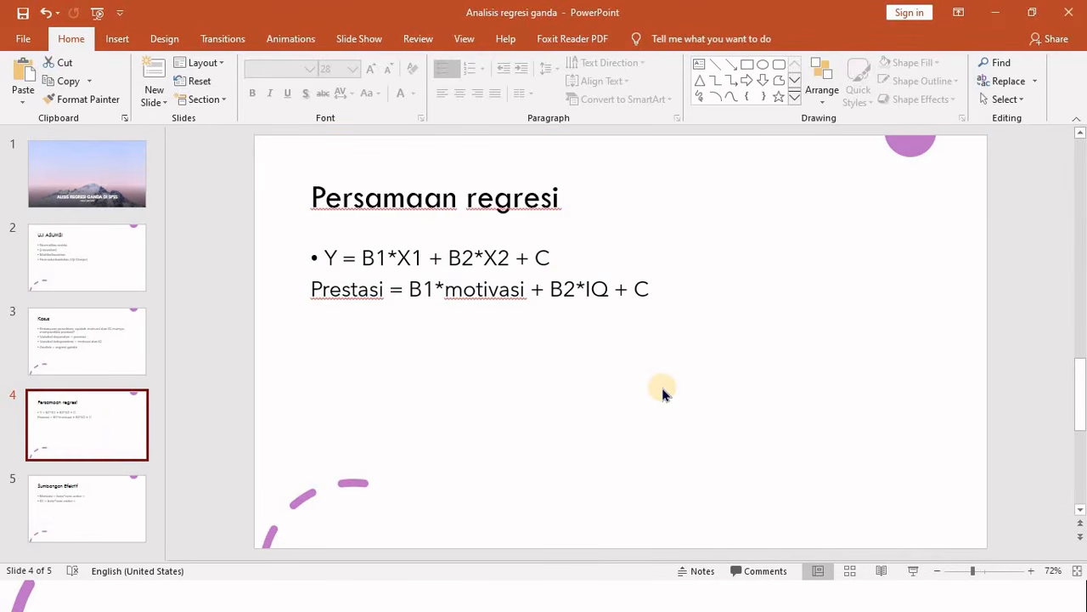
- Try to paste the copied Coefficients table as text onto the Persamaan regresi slide, and undo it
key(ctrl+v)
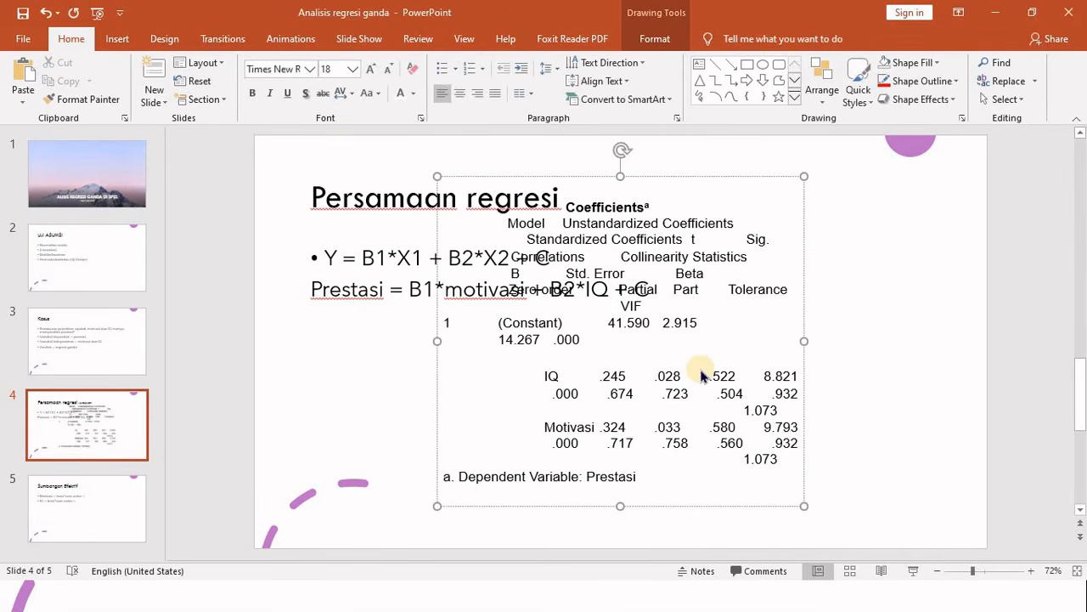
key(ctrl+z)
right_click(589, 383)
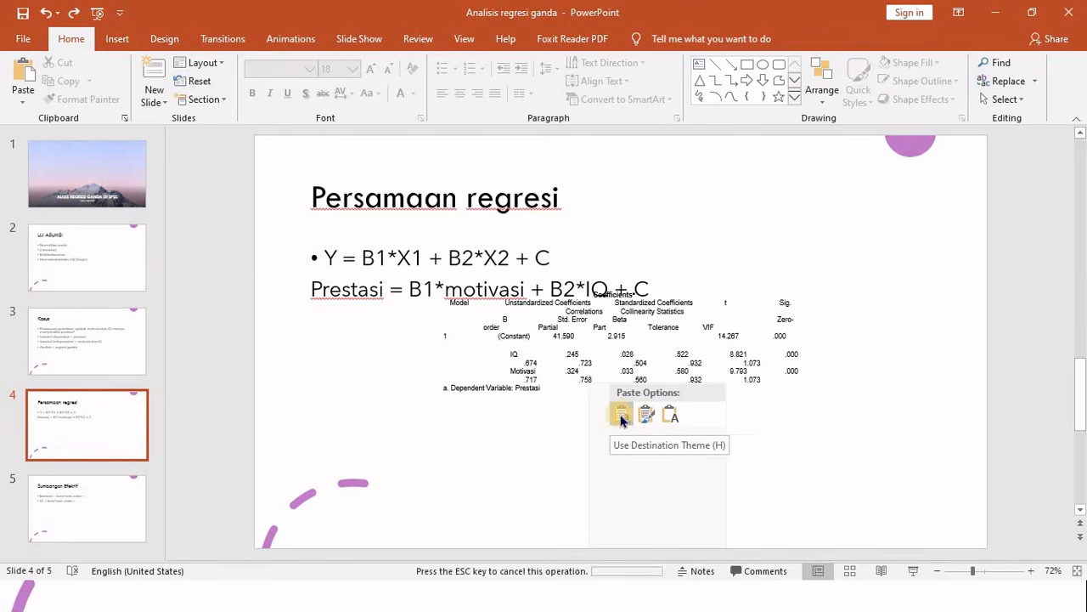
click(861, 331)
- Switch back to the SPSS output and copy the Coefficients table with the Image (JPG, PNG) format included
key(alt+Tab)
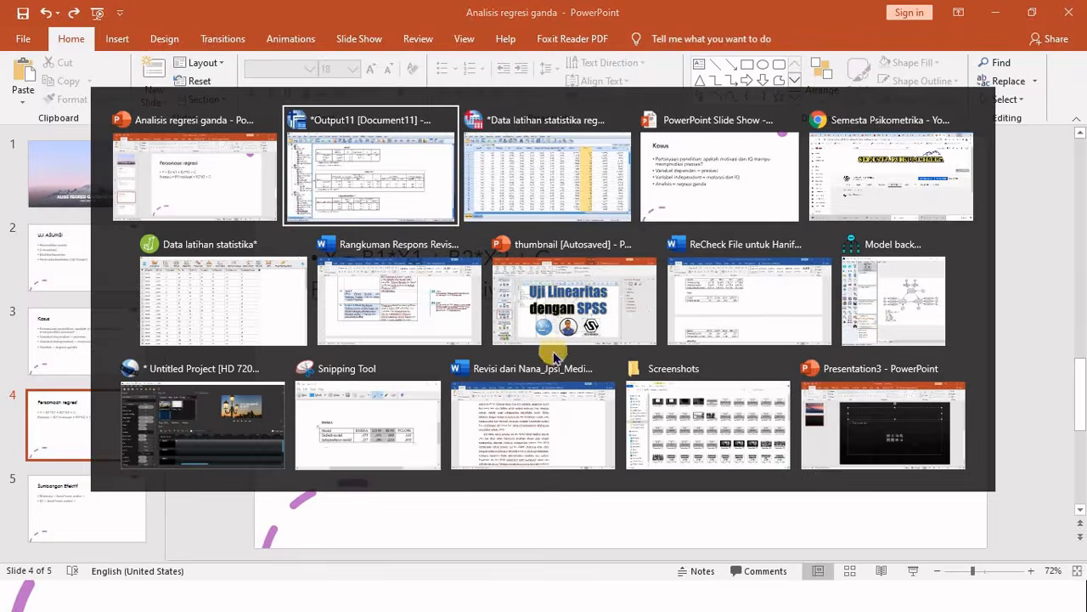
right_click(494, 295)
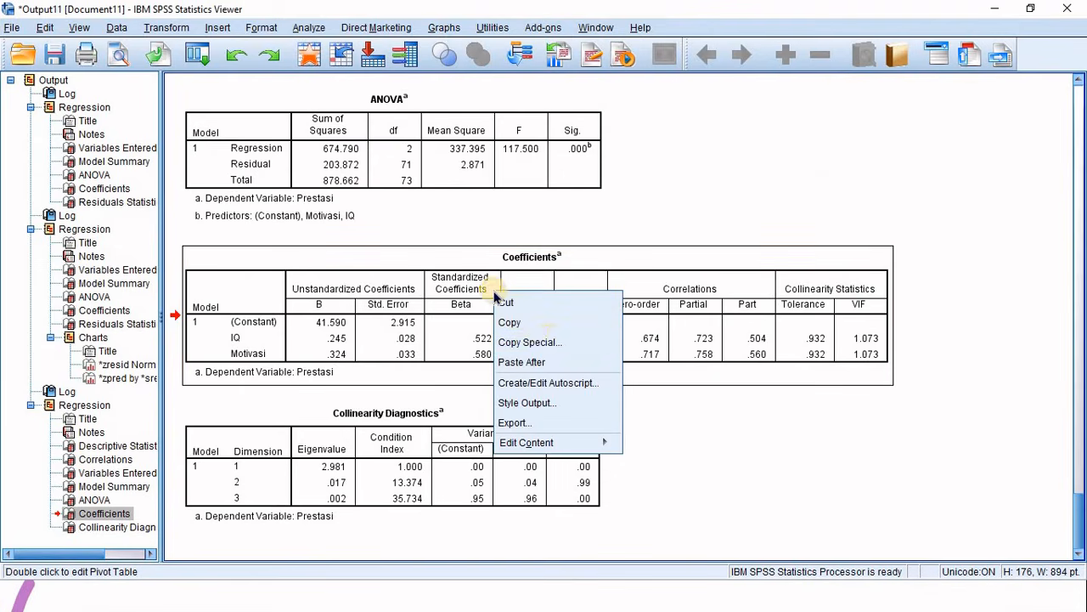
click(543, 342)
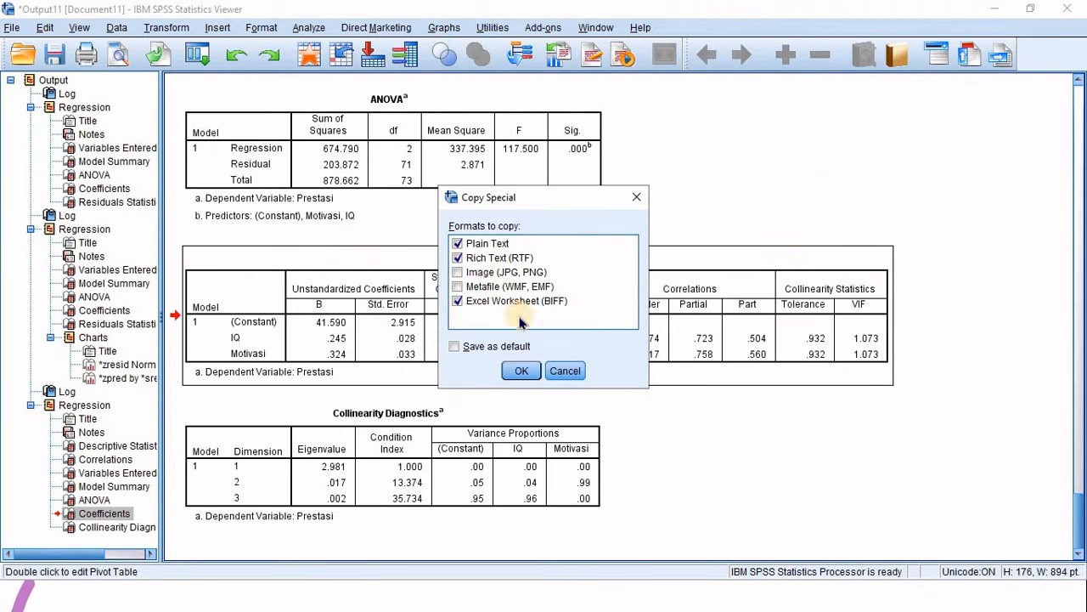
click(481, 273)
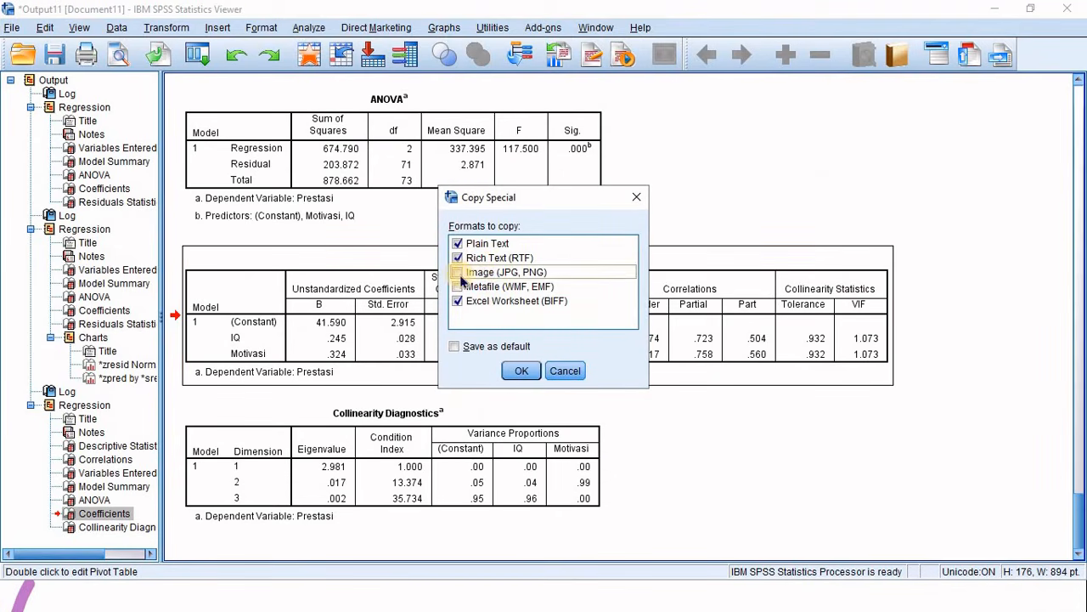
click(522, 371)
- Paste the Coefficients table as a picture onto the PowerPoint slide, place it beneath the Prestasi equation and enlarge it
key(alt+Tab)
right_click(636, 361)
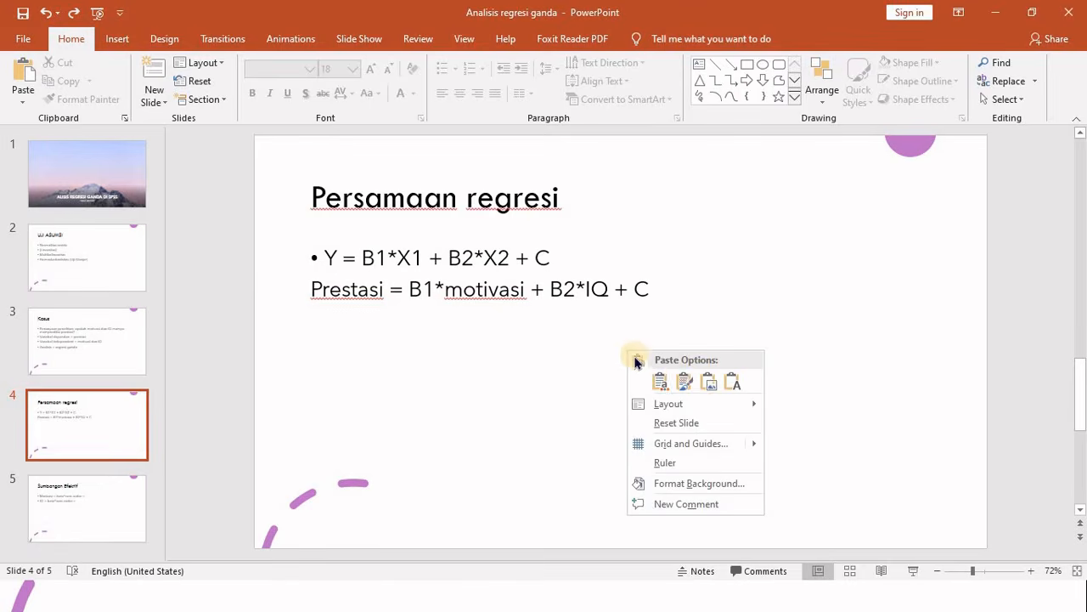
click(707, 382)
drag(699, 355, 646, 351)
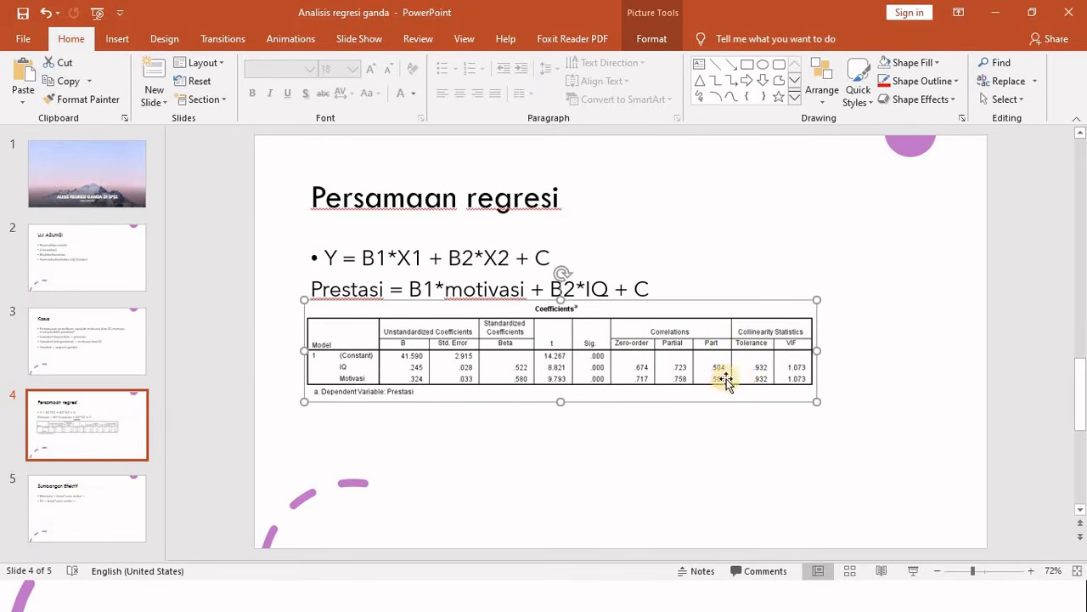
drag(816, 403, 777, 430)
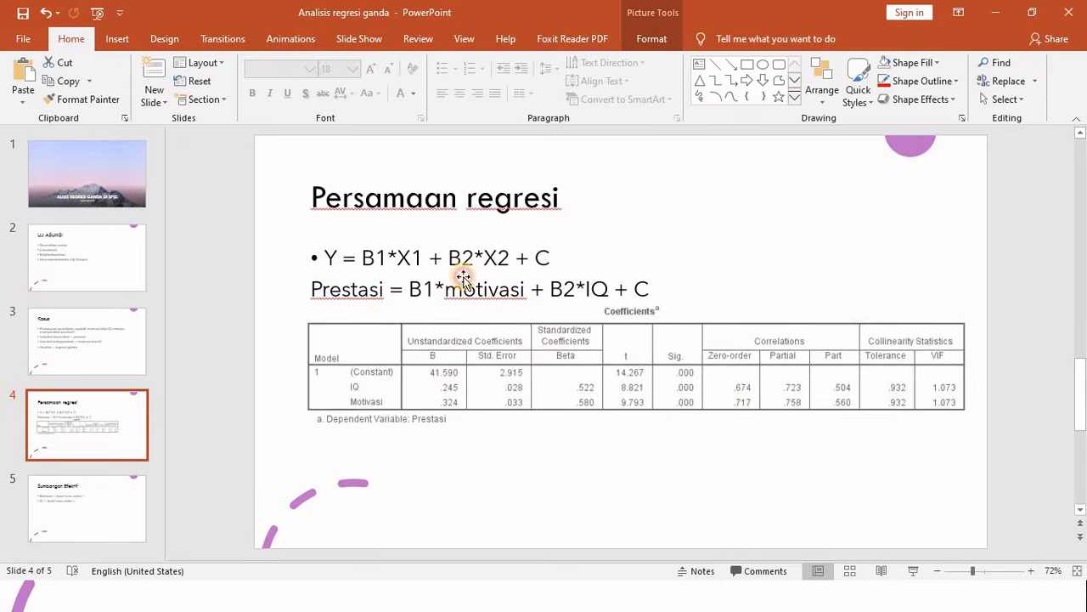
click(409, 259)
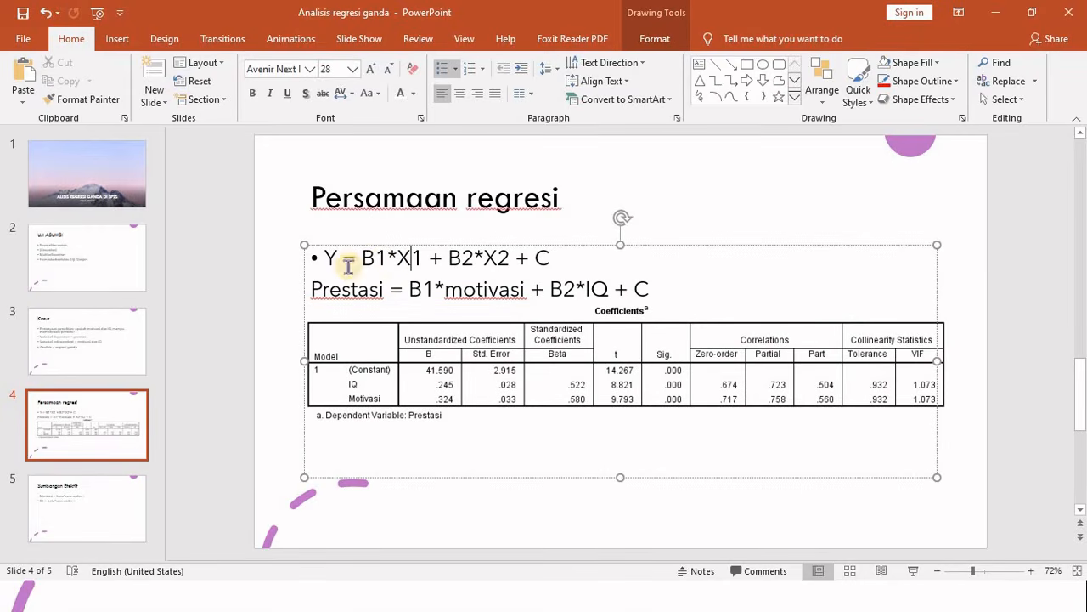